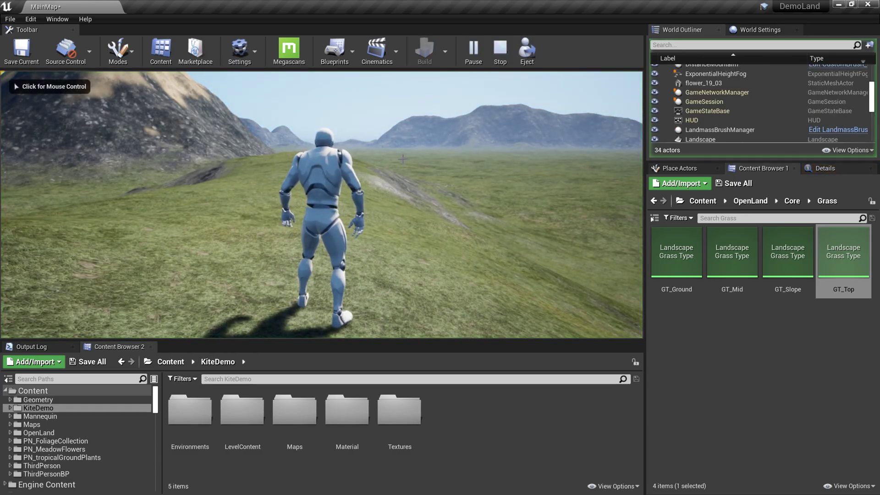
Walk the character around the bare grass landscape in the running play session, ending the session when done.
click(471, 154)
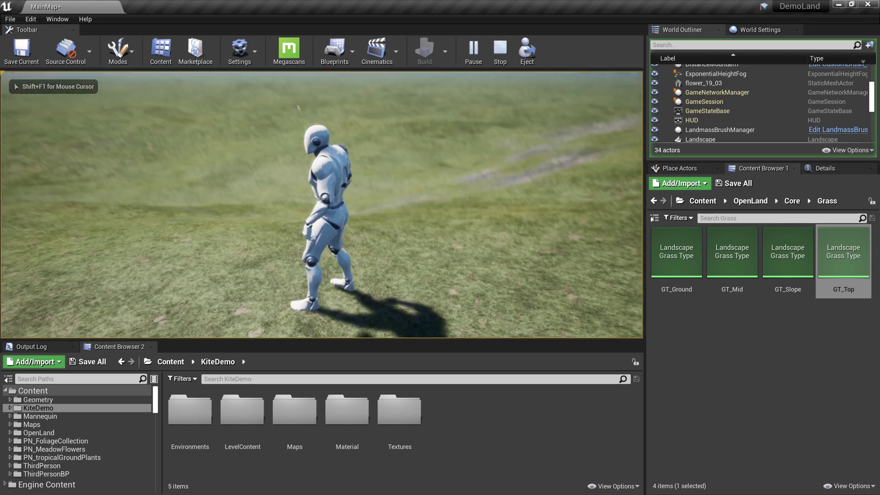
key(w)
key(w)
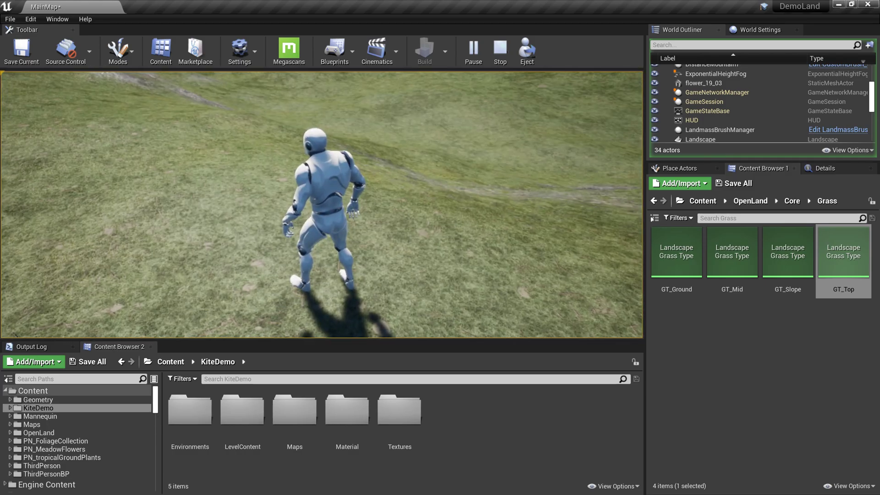
key(w)
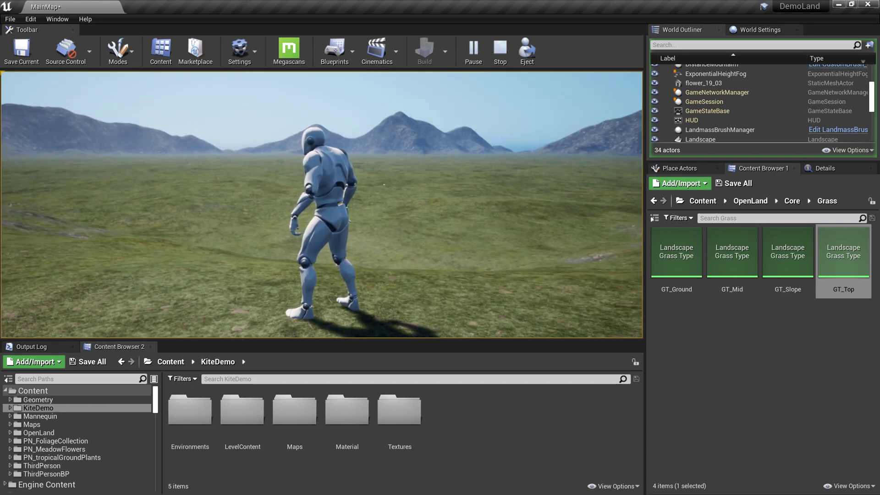
key(w)
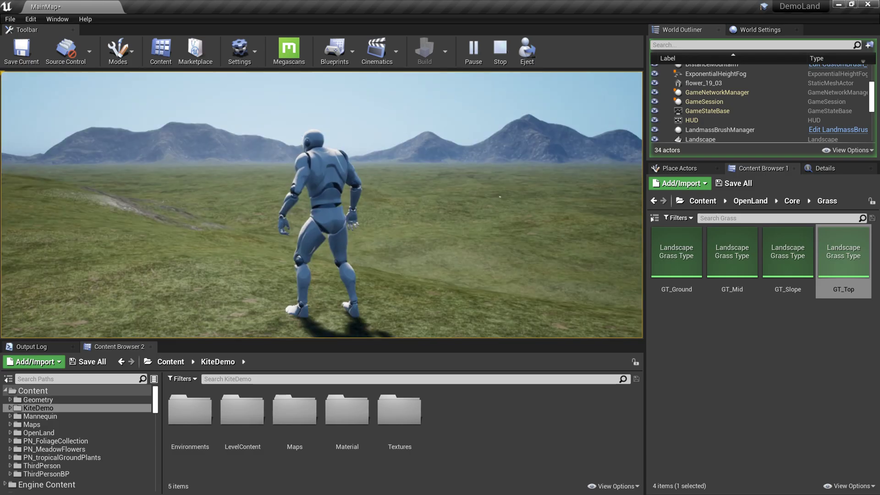
key(Escape)
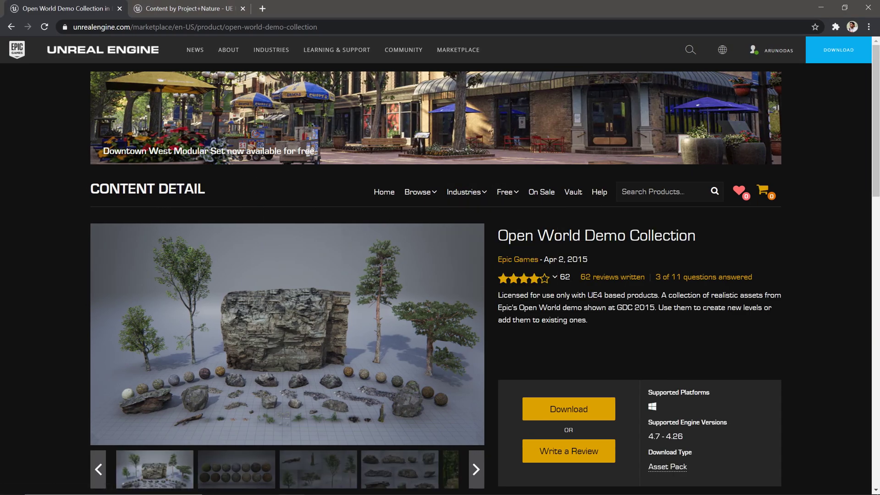
Switch to the web browser and examine the Open World Demo Collection page and the Project Nature foliage packs on the Unreal Engine Marketplace.
scroll(481, 313, down, 1)
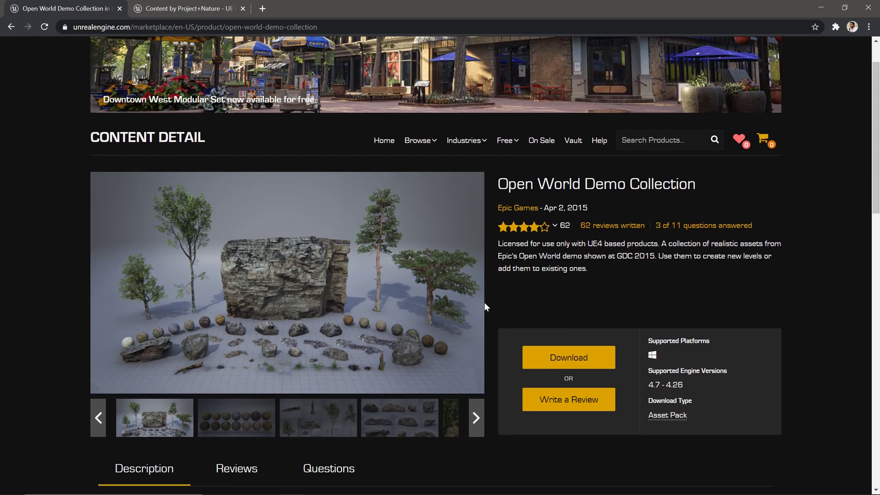
click(320, 416)
click(187, 8)
scroll(89, 271, up, 3)
scroll(90, 271, up, 1)
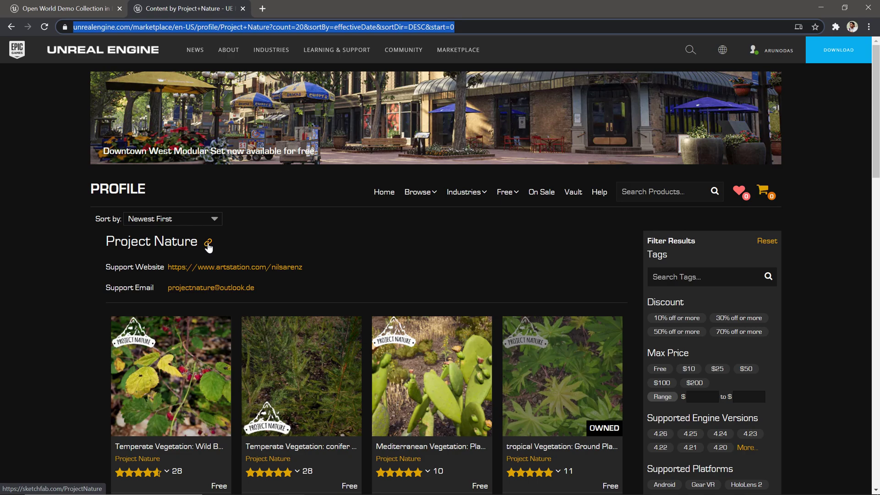
scroll(209, 247, down, 13)
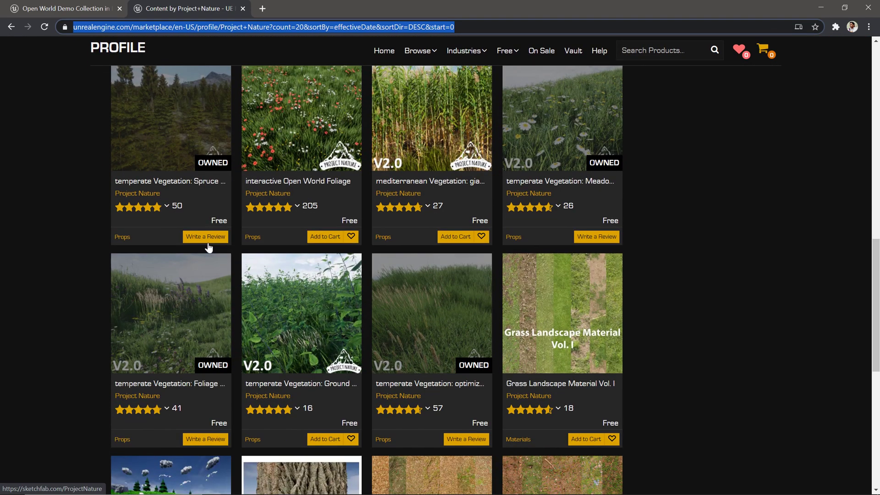
scroll(209, 248, down, 2)
scroll(209, 247, up, 12)
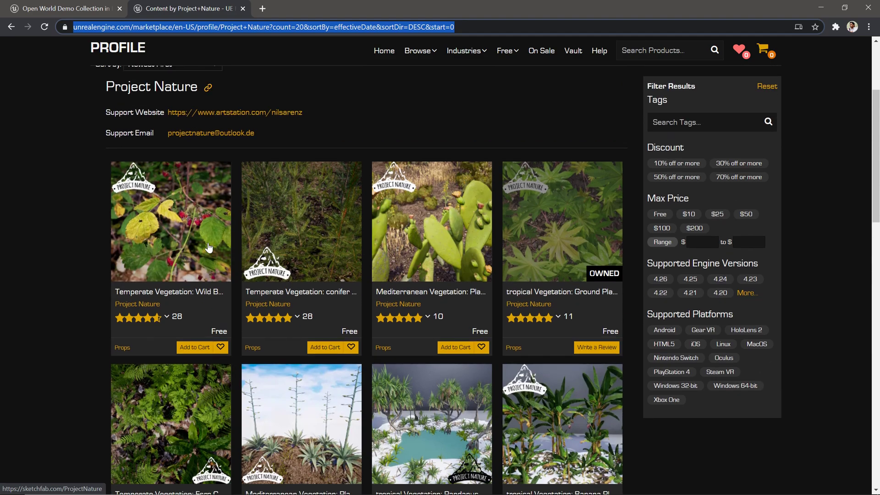
scroll(209, 247, up, 3)
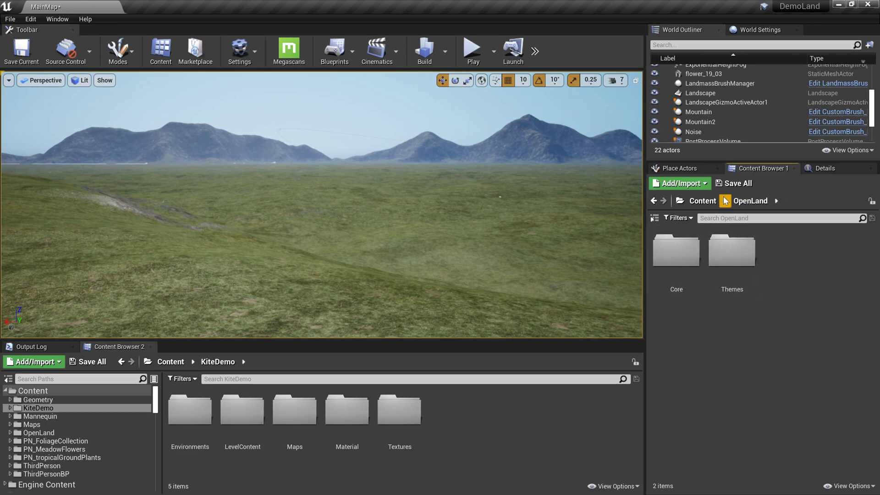
Switch to the Unreal Editor and open the project's Content/OpenLand/Core/Grass folder.
key(alt+Left)
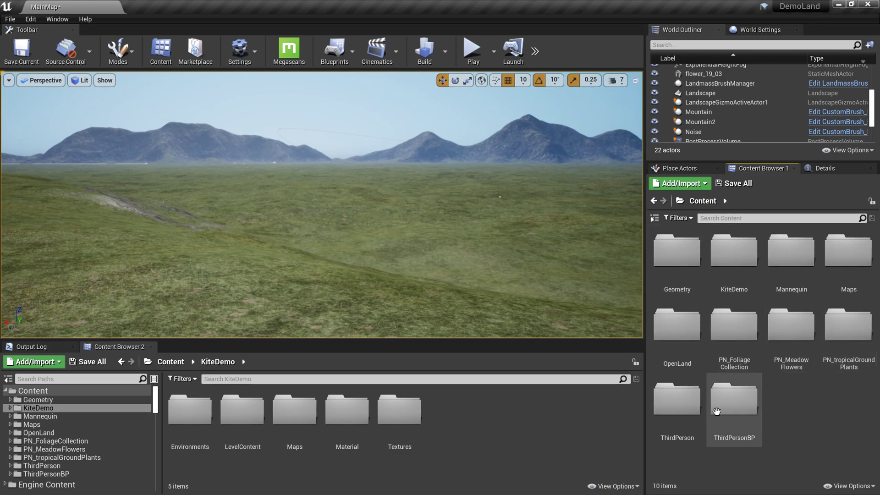
double_click(695, 344)
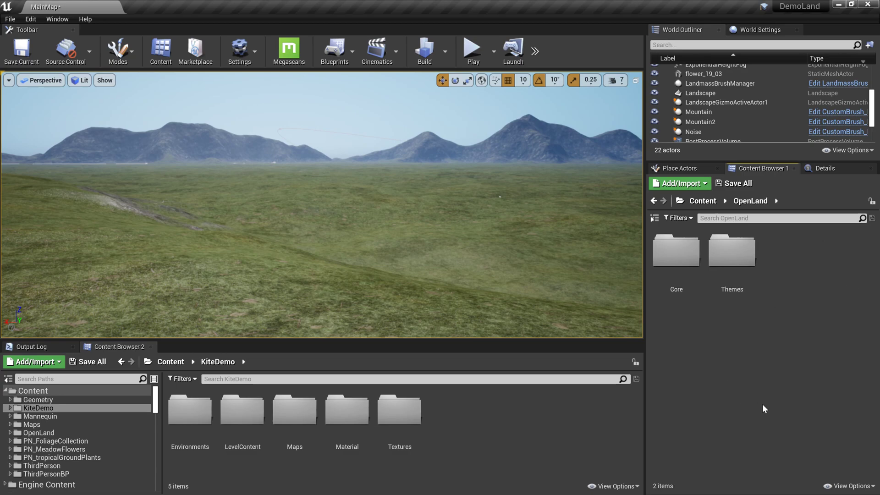
double_click(687, 275)
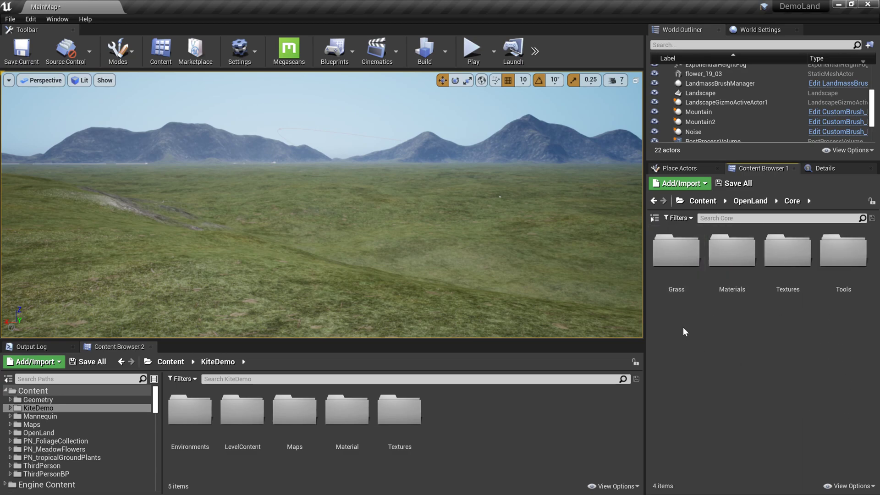
double_click(677, 271)
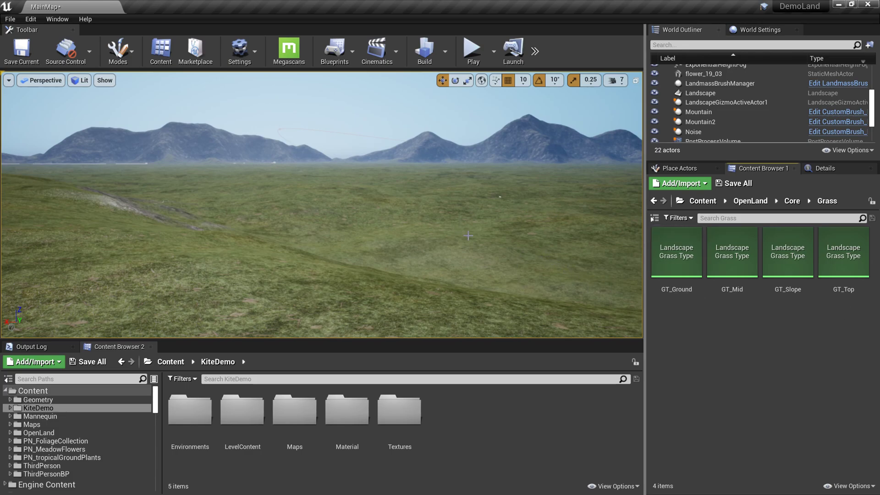
Open the GT_Ground landscape grass type, add one entry to its Grass Varieties, and expand that entry's settings.
right_drag(471, 237, 402, 207)
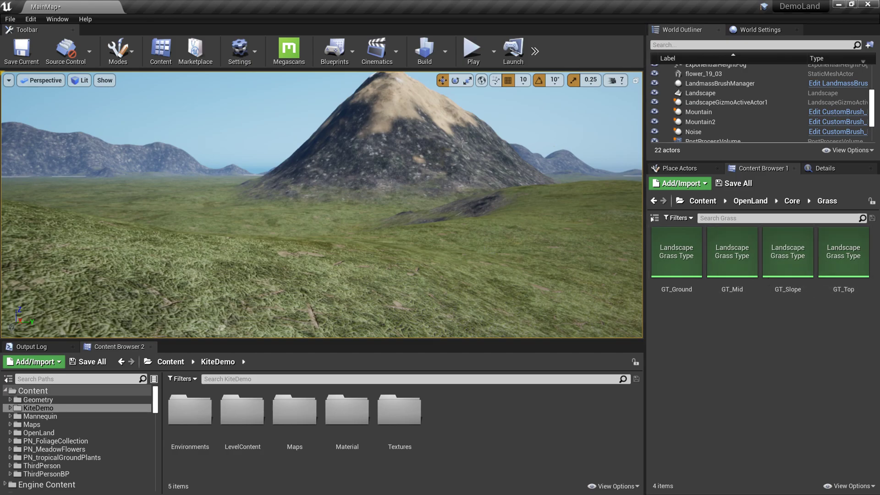
right_drag(466, 133, 433, 120)
right_drag(521, 183, 641, 203)
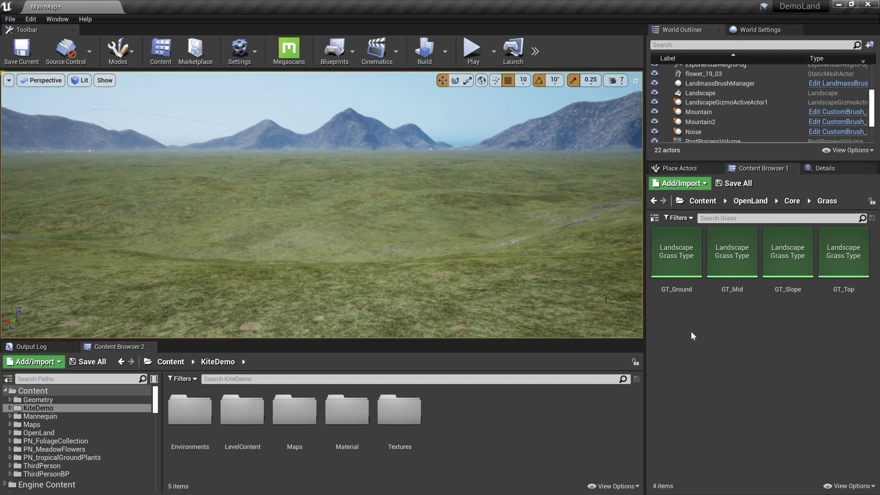
double_click(675, 260)
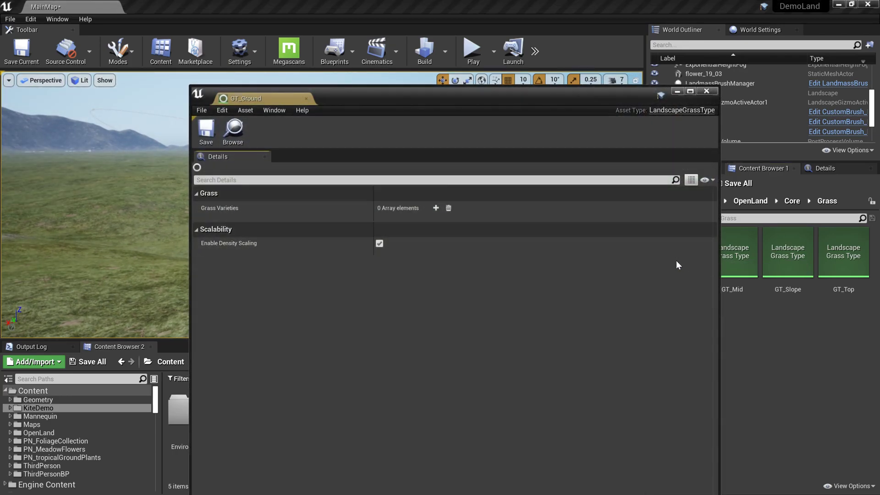
drag(535, 97, 739, 70)
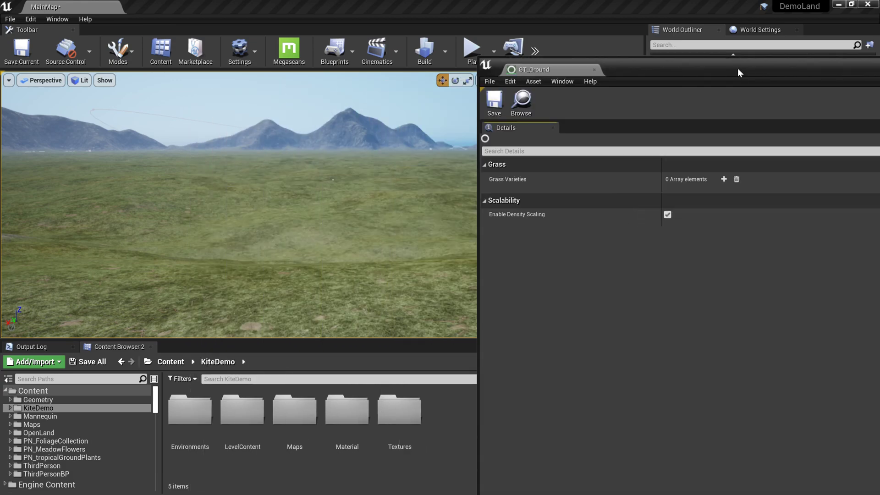
click(723, 180)
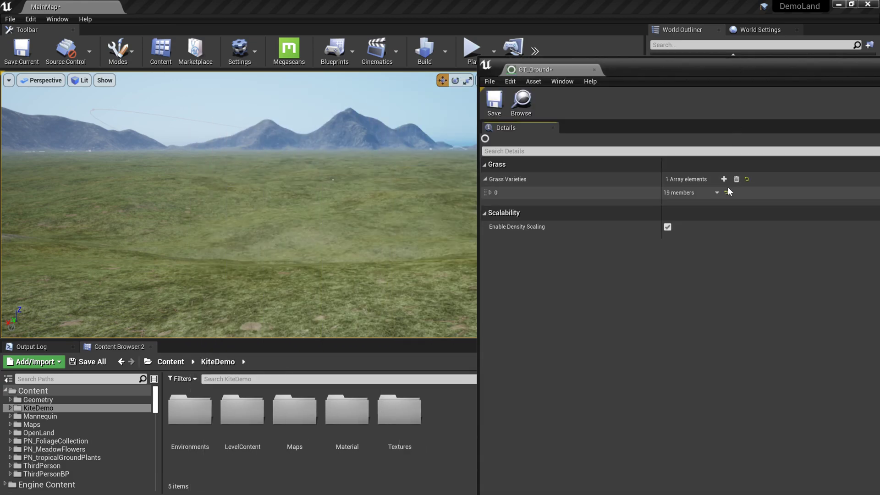
click(490, 193)
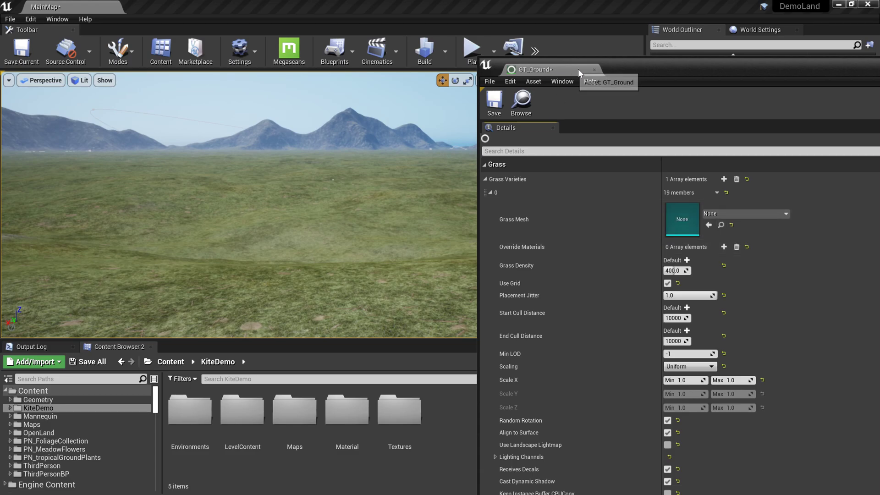
Filter the KiteDemo folder contents to show only Static Mesh assets, keeping the GT_Ground editor clear of them.
drag(628, 69, 775, 123)
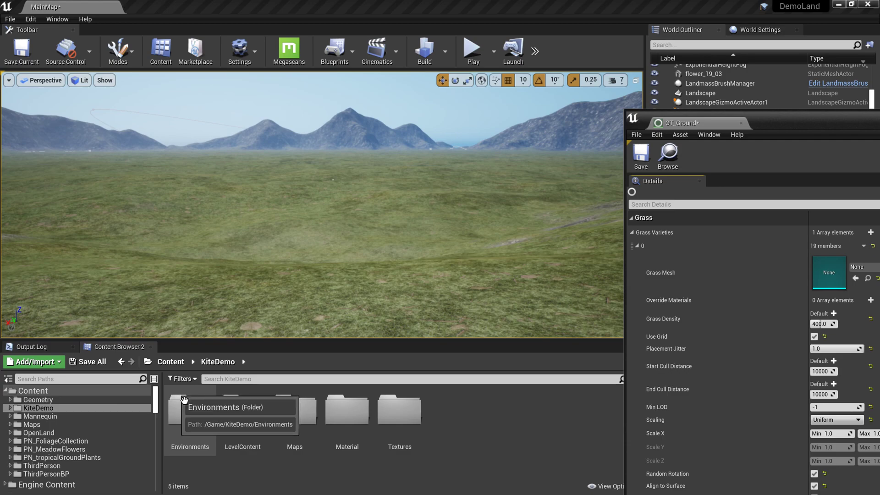
click(180, 378)
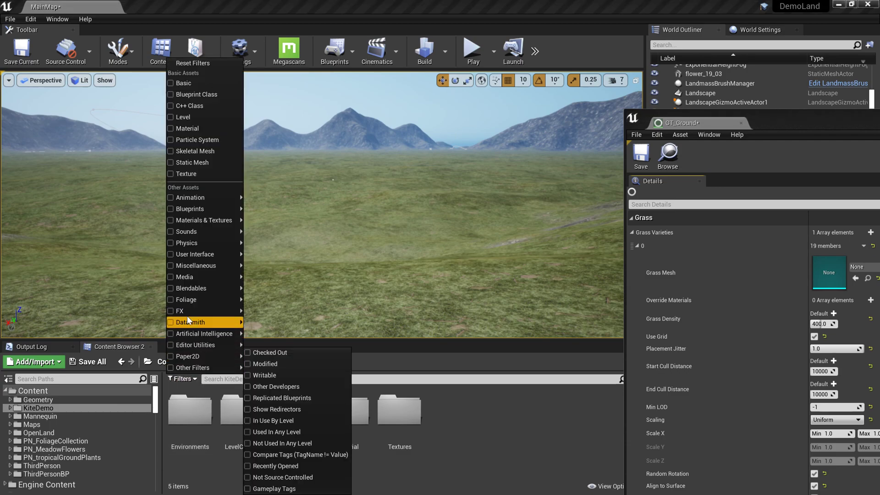
click(172, 163)
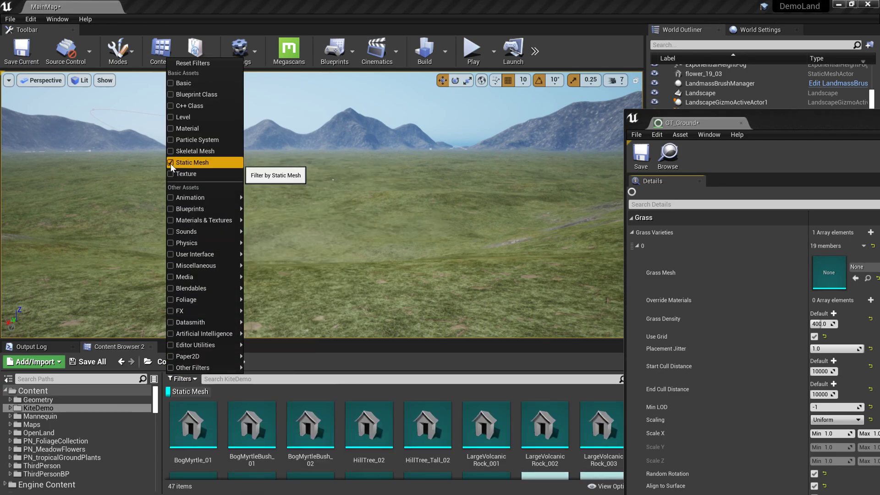
click(452, 357)
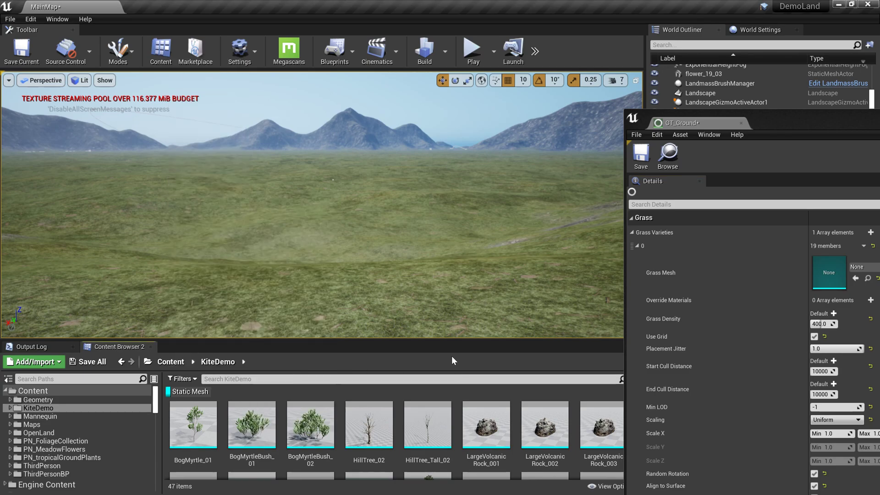
Assign the SM_FieldGrass_01 static mesh from KiteDemo as the Grass Mesh of GT_Ground's grass variety 0.
scroll(298, 427, down, 2)
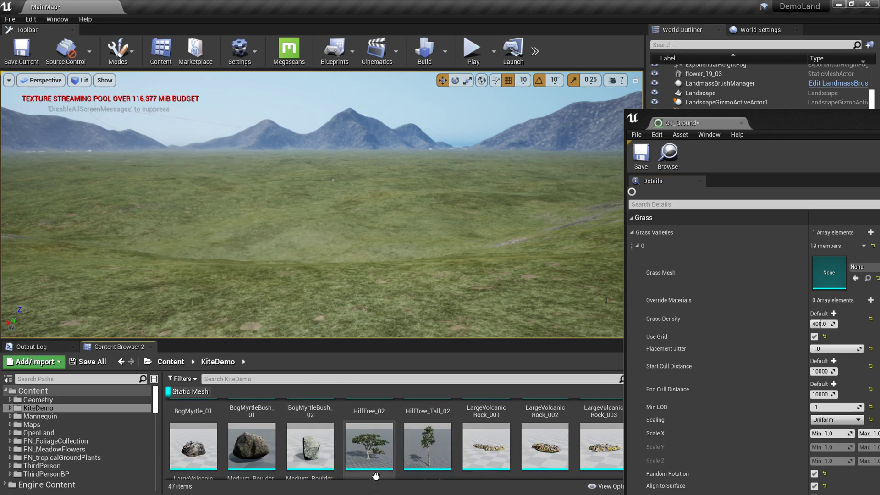
scroll(370, 435, down, 5)
scroll(337, 441, down, 3)
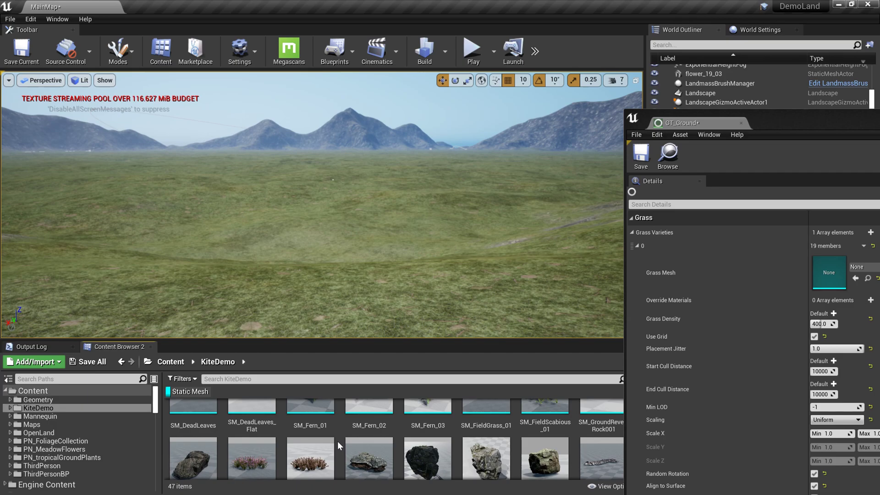
scroll(359, 452, up, 2)
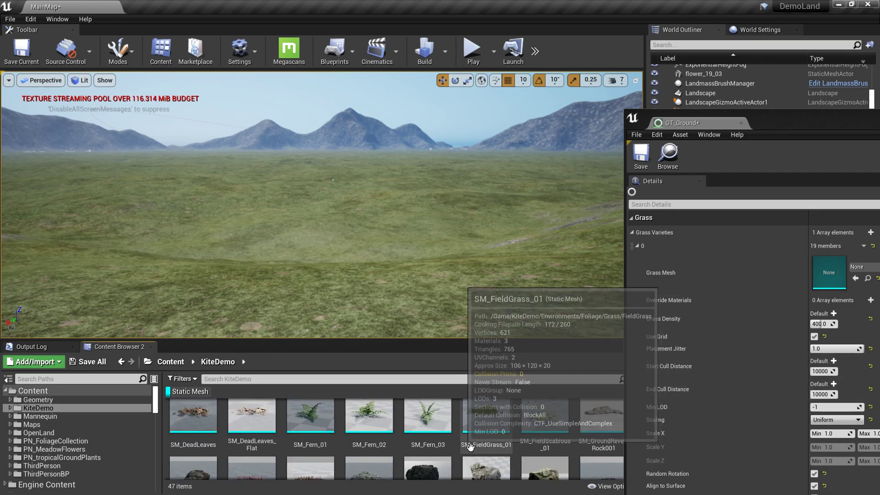
scroll(485, 440, up, 1)
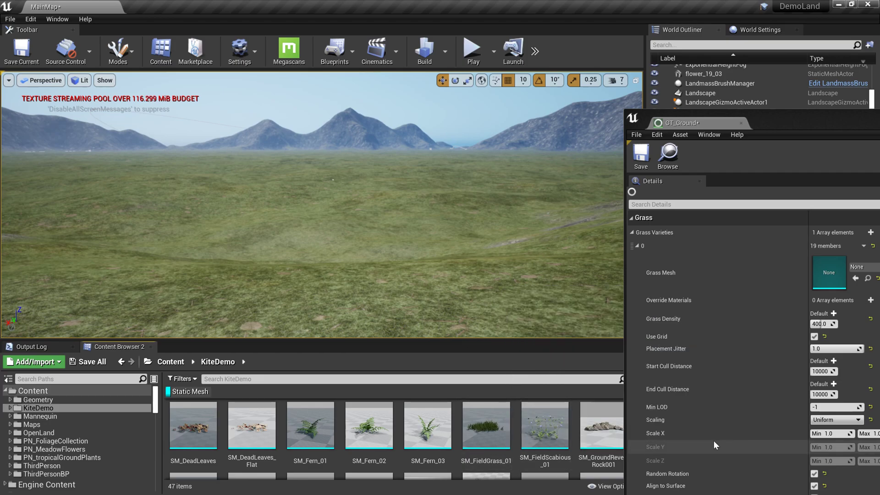
click(509, 458)
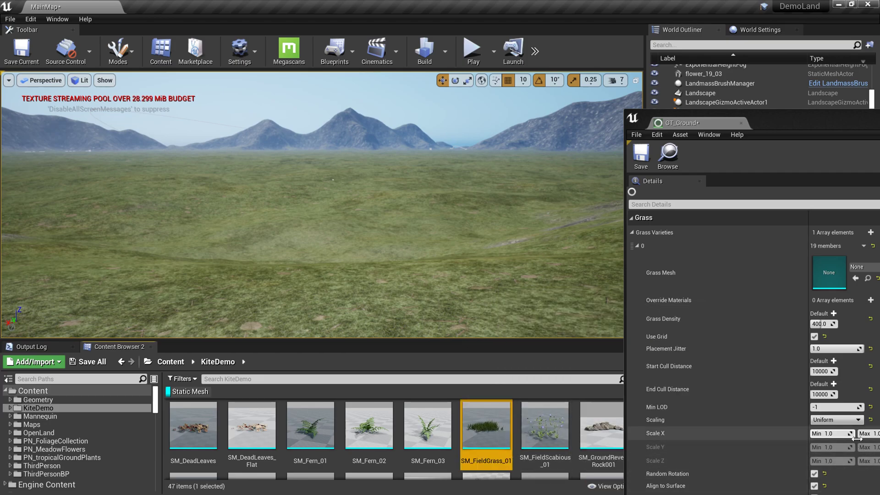
drag(795, 136, 706, 89)
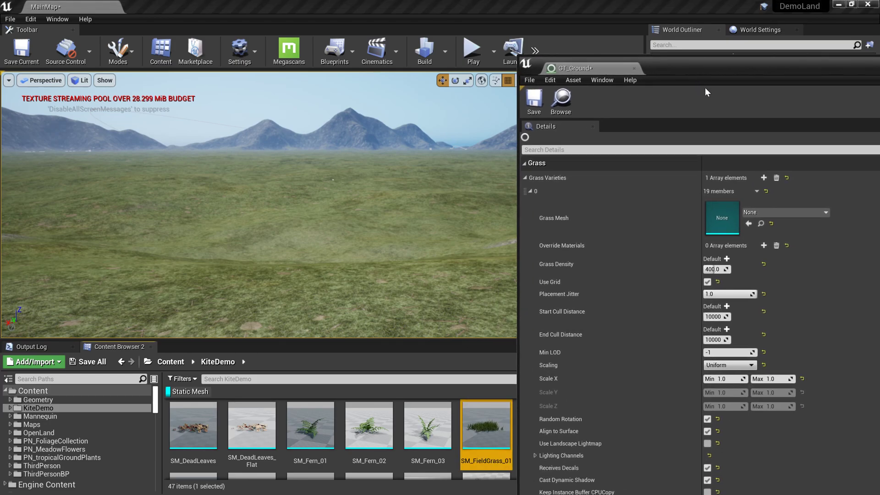
click(748, 224)
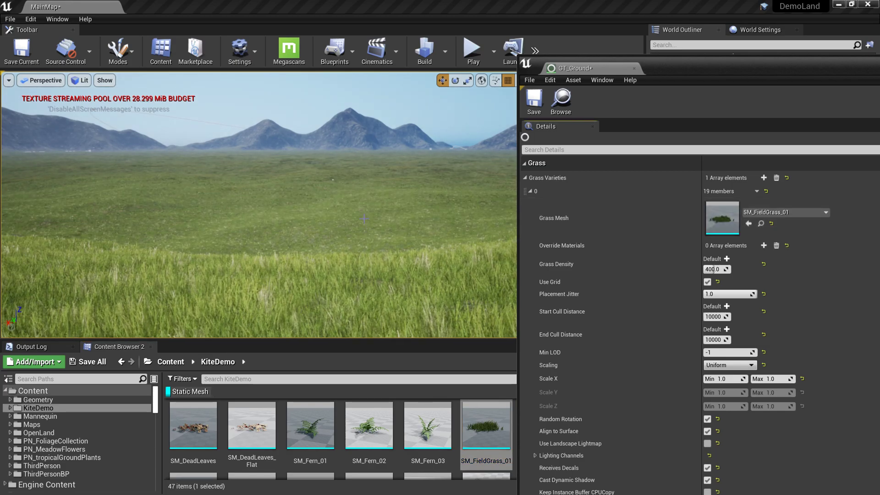
Play the level to inspect the field grass around the character, and stop the play session.
right_drag(368, 199, 295, 257)
key(alt+p)
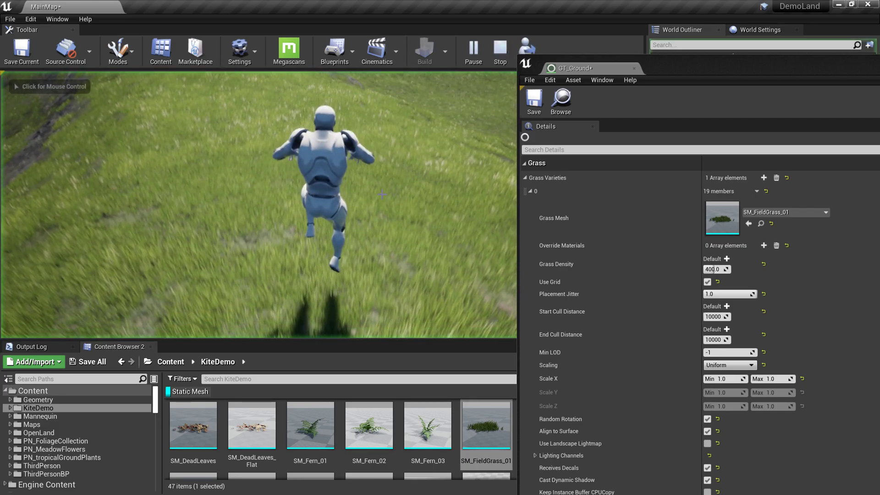
key(w)
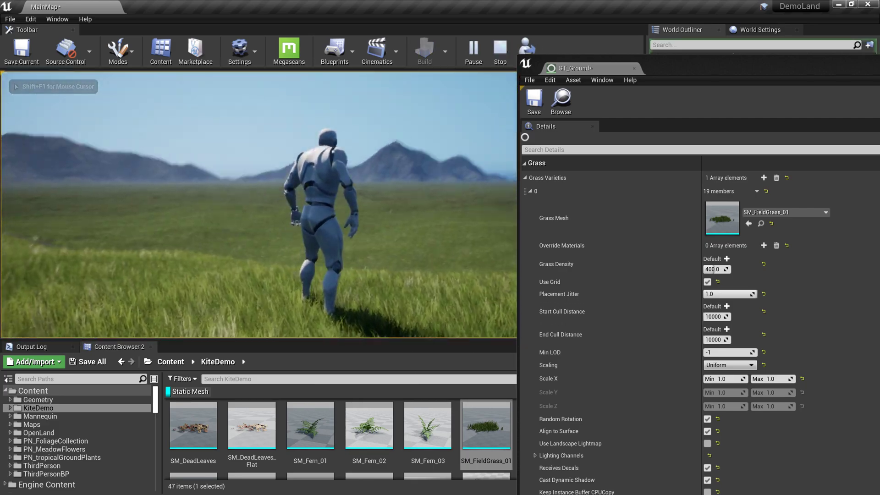
key(Escape)
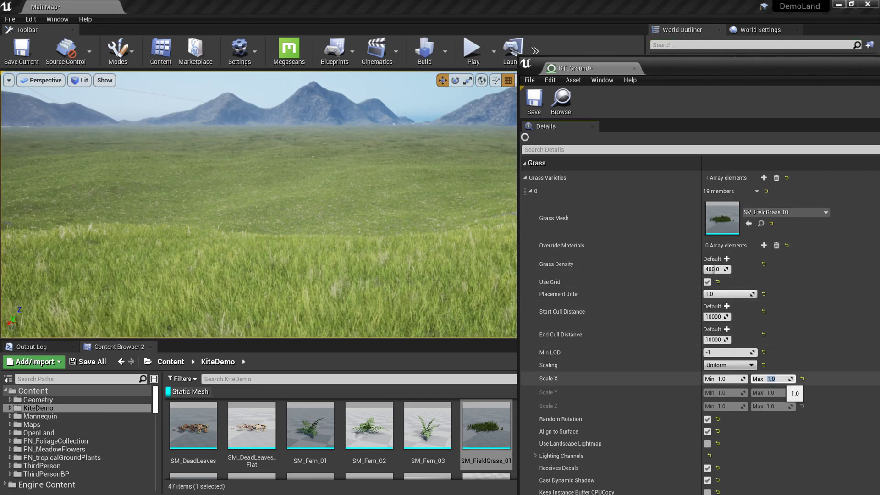
Set the maximum Scale X of the SM_FieldGrass_01 grass variety to 3.
click(782, 379)
text(3)
key(Return)
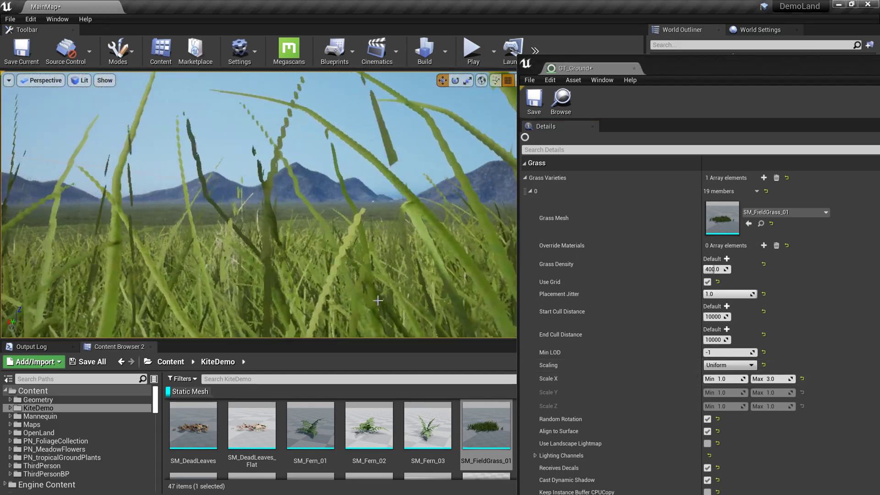
Preview the scaled field grass in a brief play session, and set the maximum Scale X of grass variety 0 to 1.5.
key(alt+p)
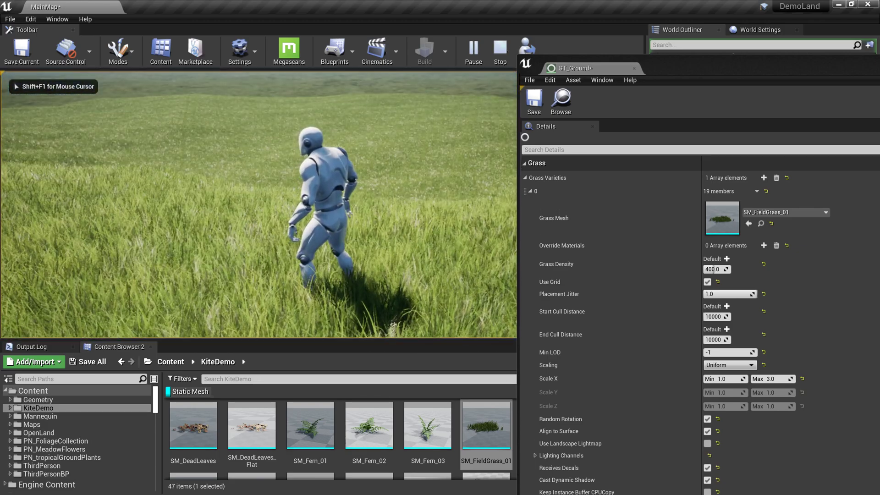
key(Escape)
click(775, 379)
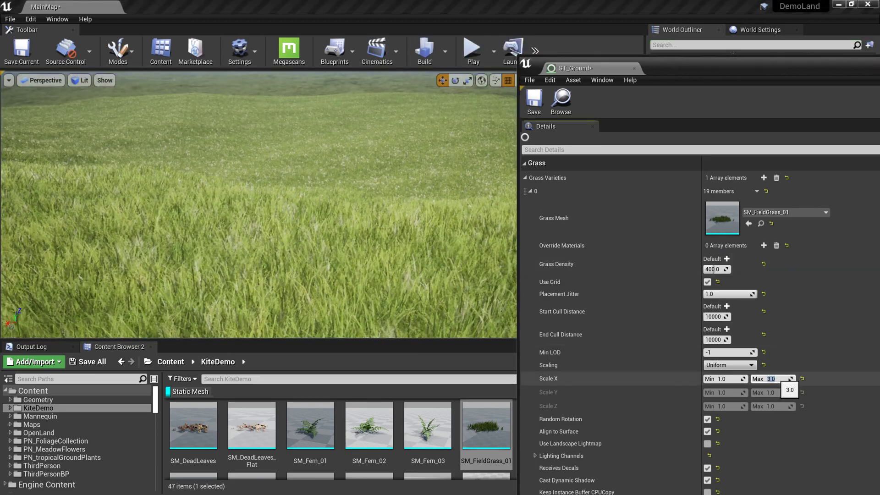
text(1.5)
key(Return)
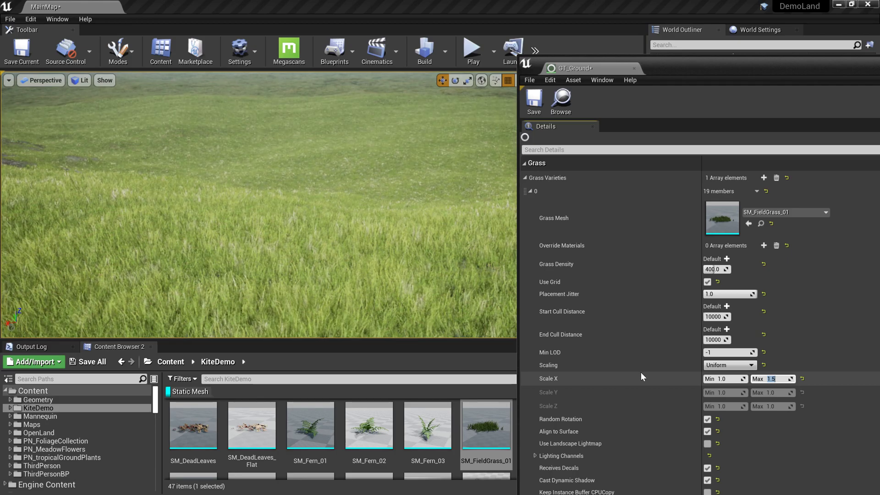
Play the level and run the character across the rescaled field grass, and end the play session.
click(472, 50)
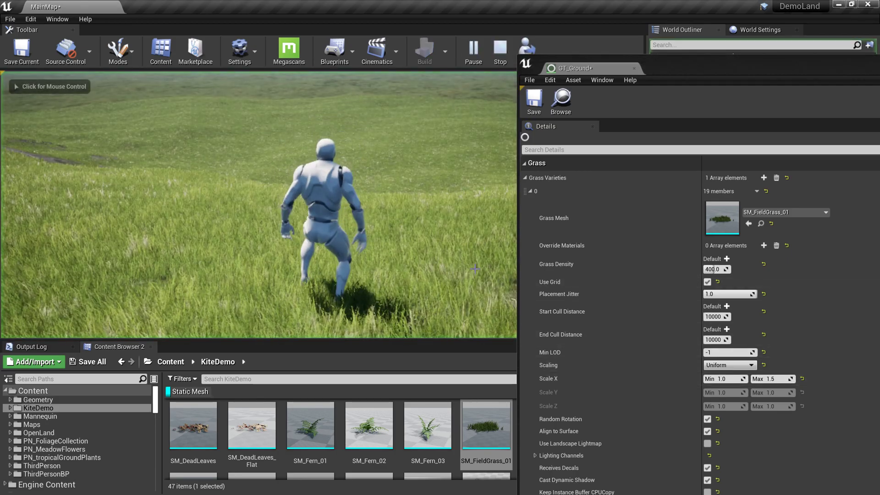
key(w)
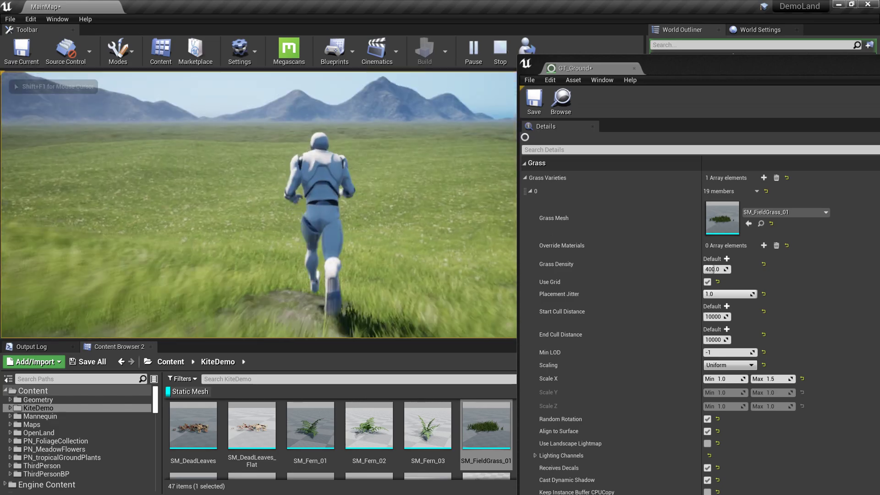
key(shift+F1)
key(Escape)
Reduce the Grass Density of the SM_FieldGrass_01 variety to 200.
drag(716, 270, 713, 270)
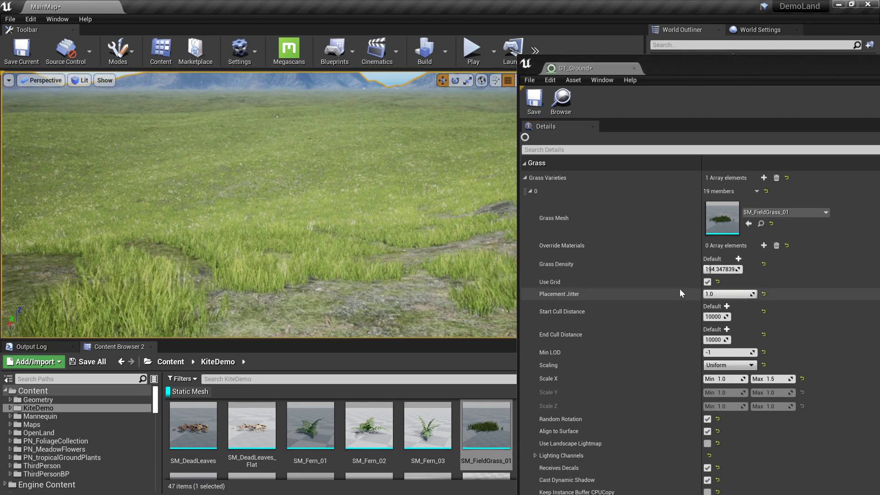
drag(710, 269, 709, 270)
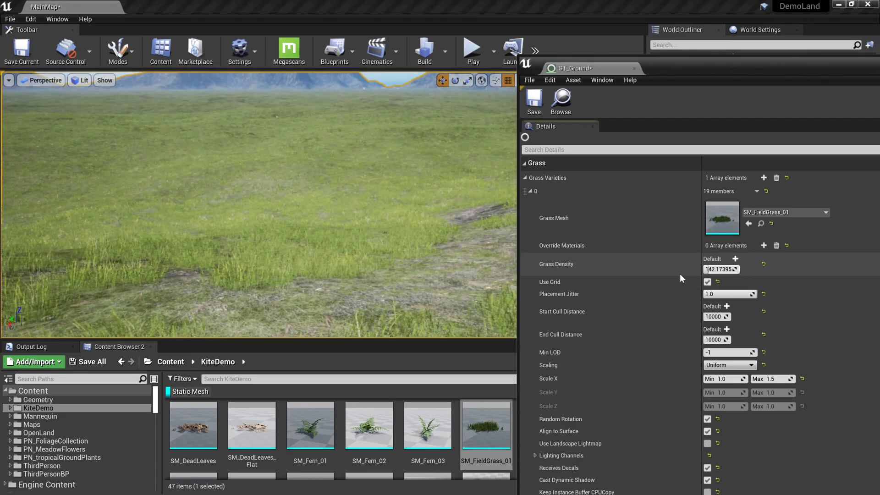
right_drag(403, 230, 466, 243)
click(720, 269)
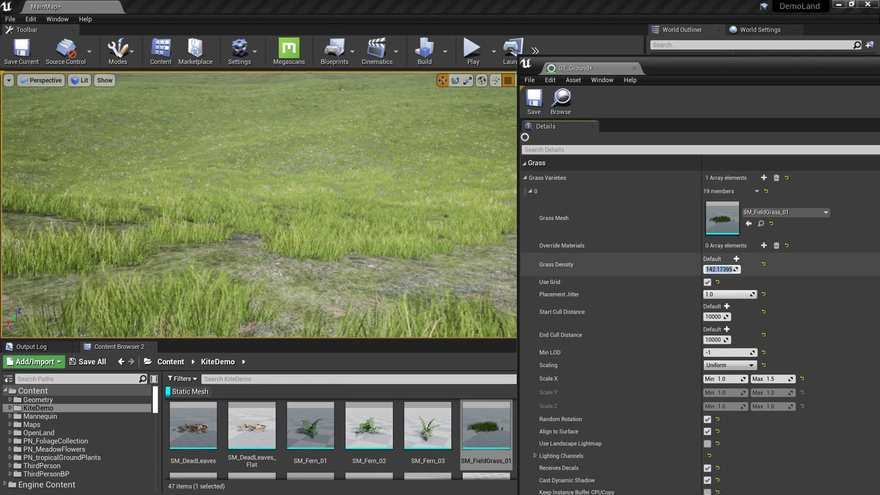
text(200)
key(Return)
Play the level to inspect the less dense grass while running the character, and stop the play session.
key(alt+p)
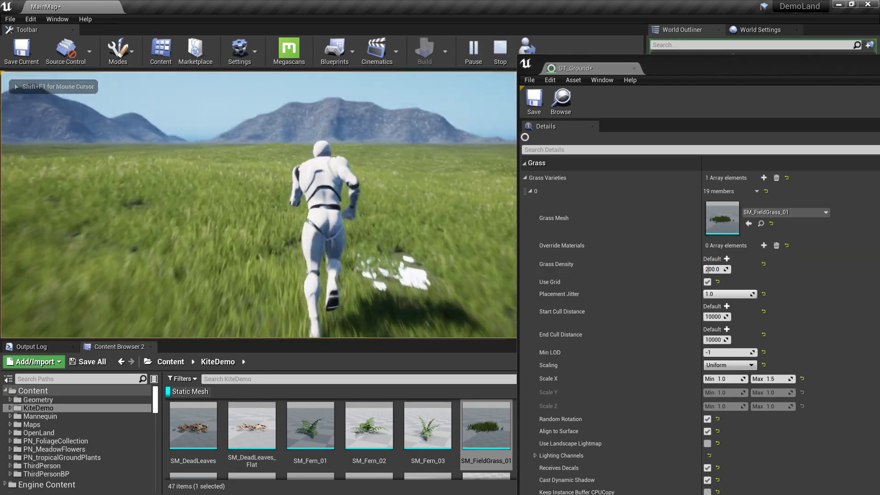
key(w)
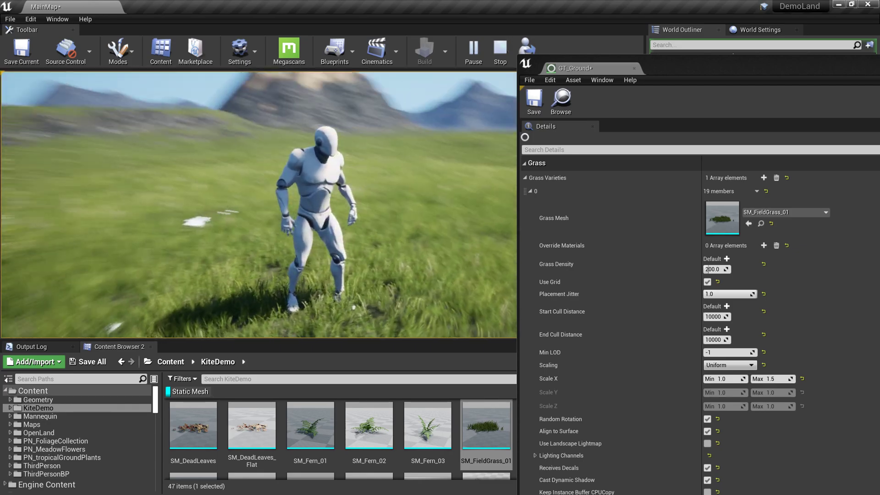
key(Escape)
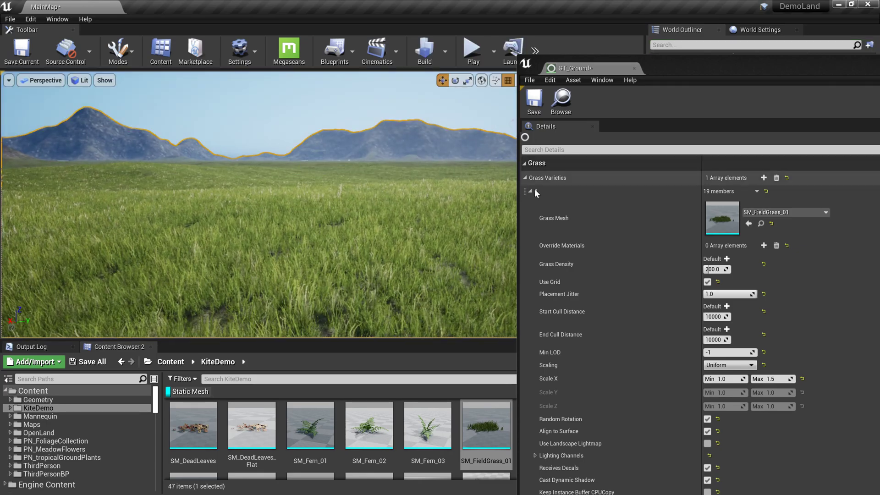
Add a second grass variety to GT_Ground and set its Grass Density to 1.
click(529, 191)
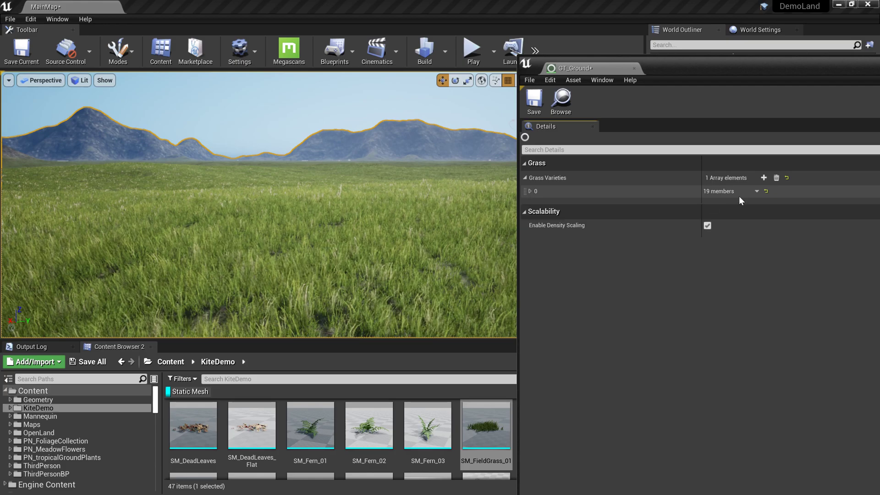
click(757, 191)
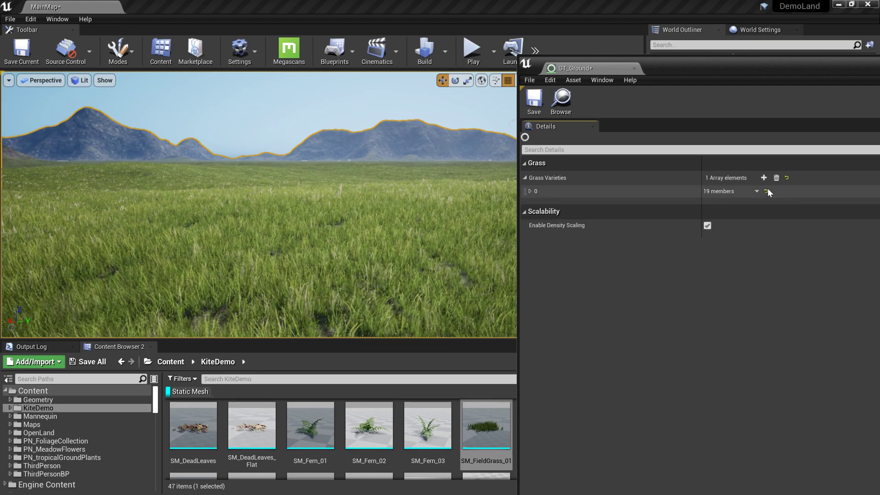
click(764, 178)
click(530, 204)
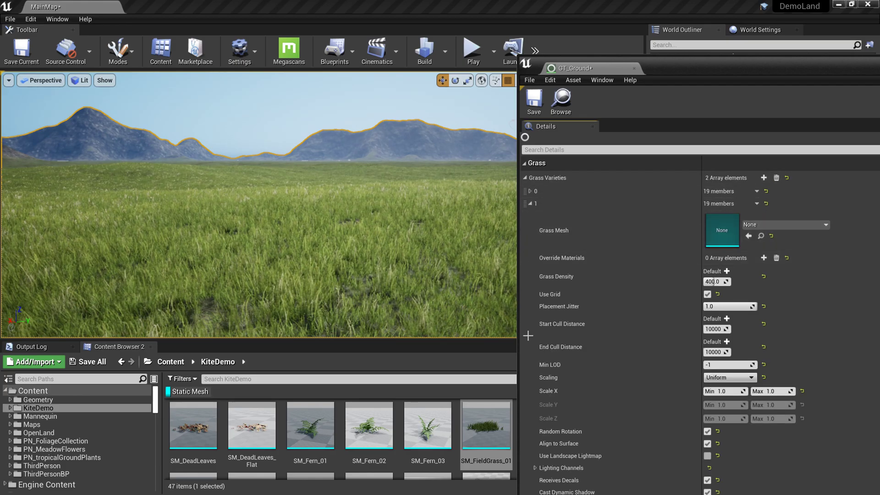
text(1)
key(Return)
Assign the SM_Heather_Mesh_Clumps2 static mesh from KiteDemo as the Grass Mesh of grass variety 1.
scroll(308, 450, down, 3)
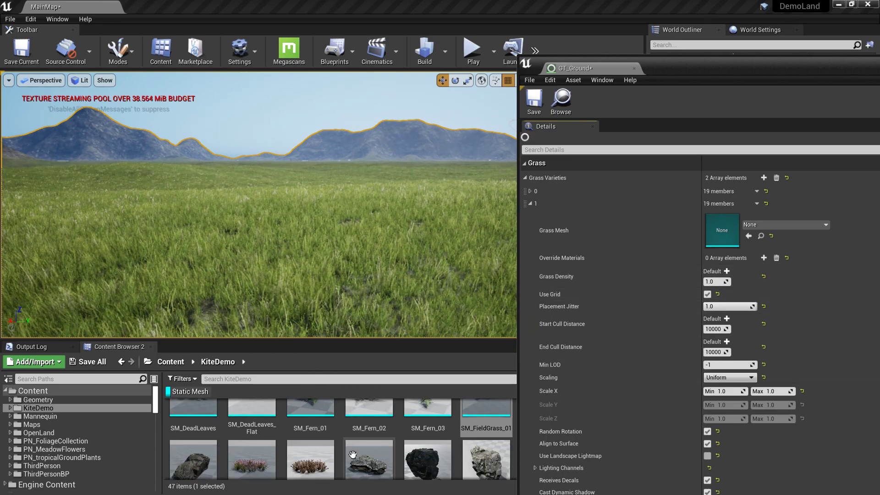
click(278, 466)
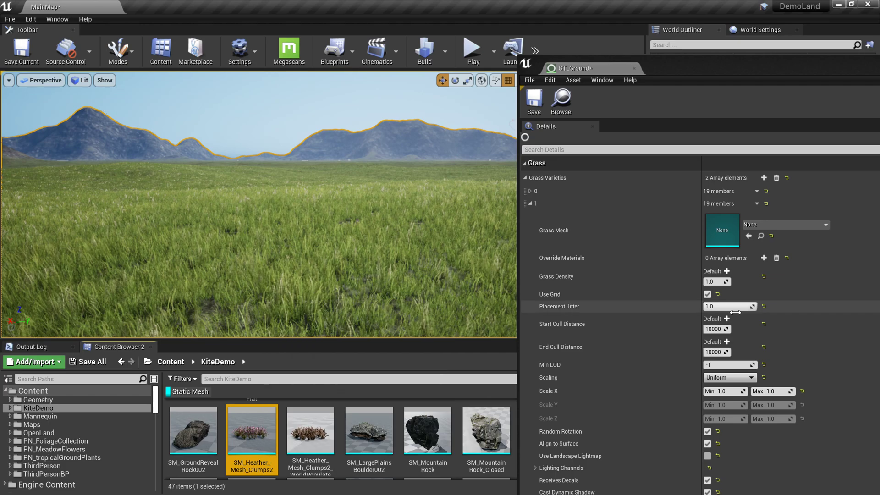
click(749, 236)
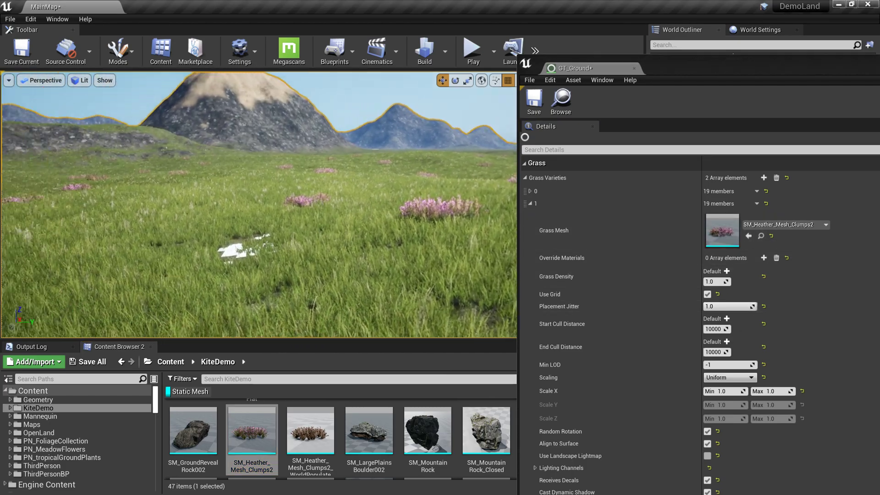
Try a Grass Density of 0.2 for the heather variety, and settle on 0.5.
right_drag(367, 220, 408, 220)
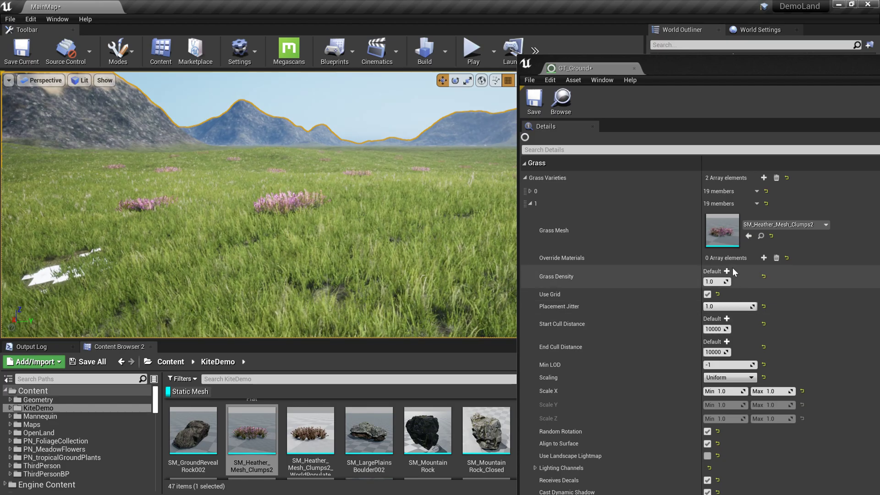
click(724, 282)
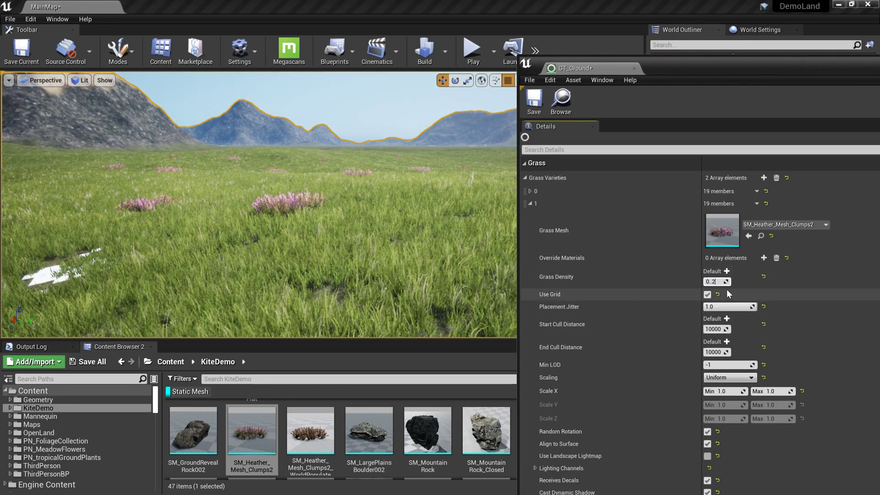
key(Return)
right_drag(379, 134, 169, 133)
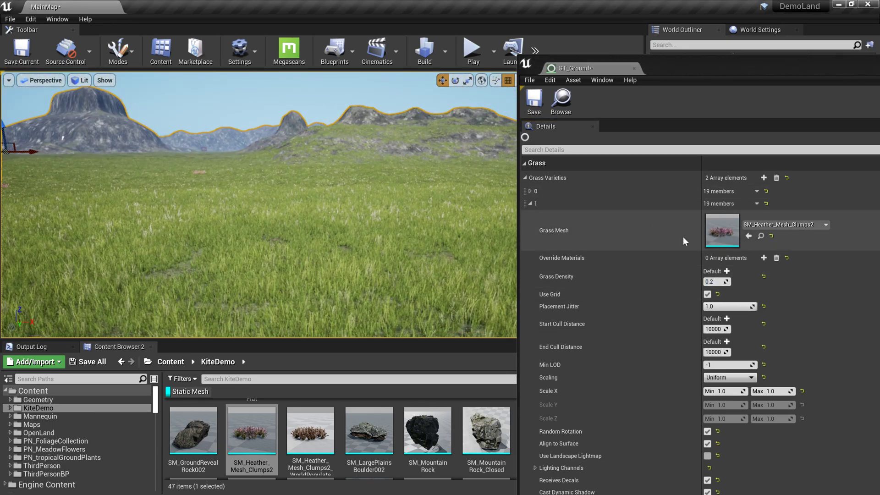
click(716, 281)
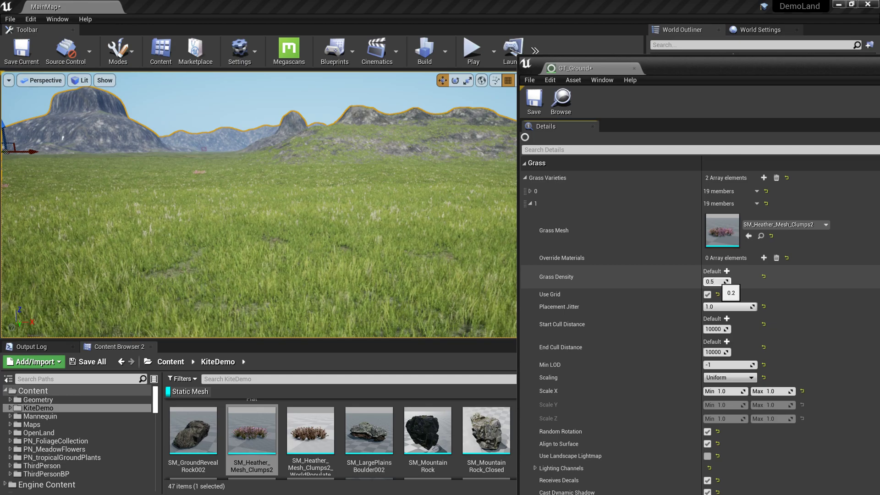
key(Return)
Play the level and run through the field to inspect the spread of heather clumps, and stop playing.
right_drag(286, 232, 454, 241)
key(alt+p)
key(w)
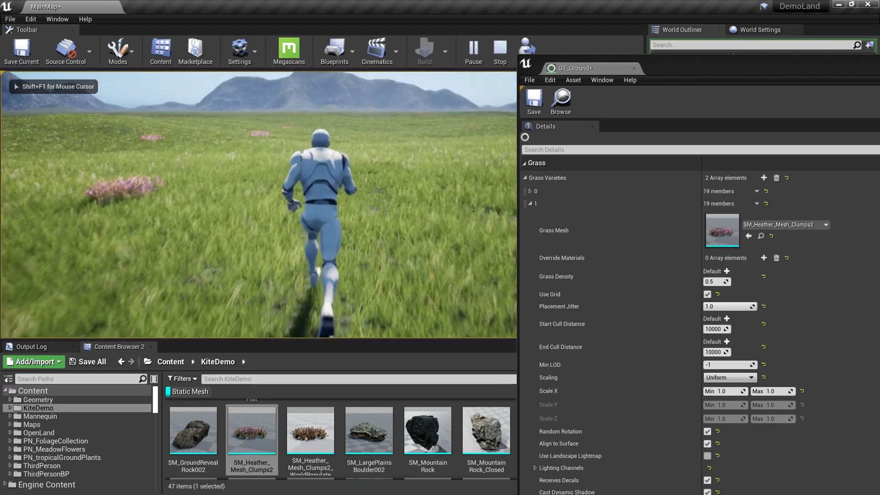
key(Escape)
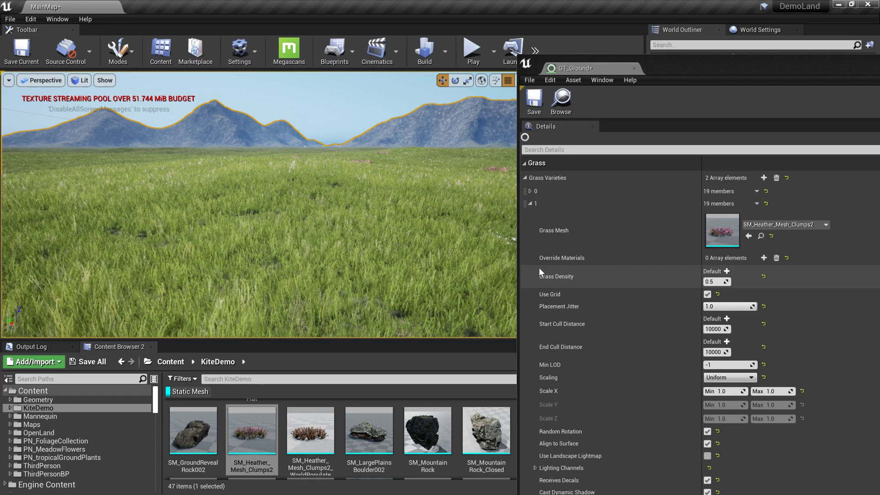
Add a third grass variety to GT_Ground and set its Grass Density to 0.1.
click(531, 203)
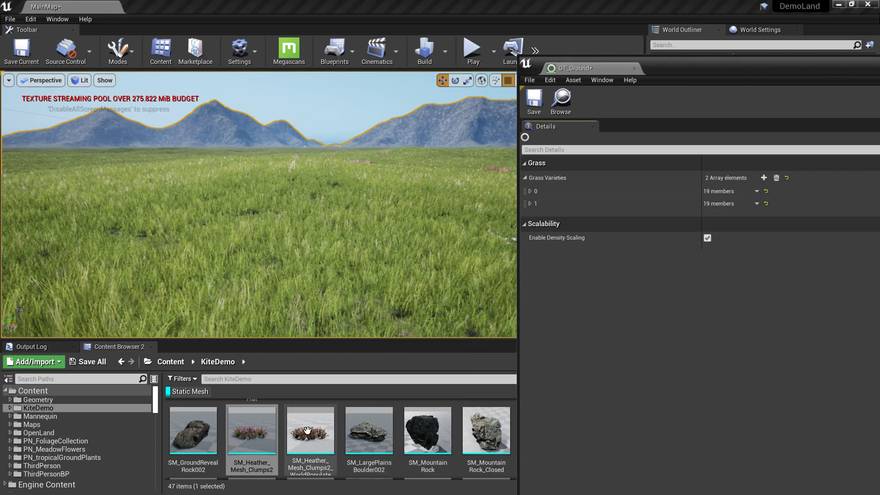
click(764, 178)
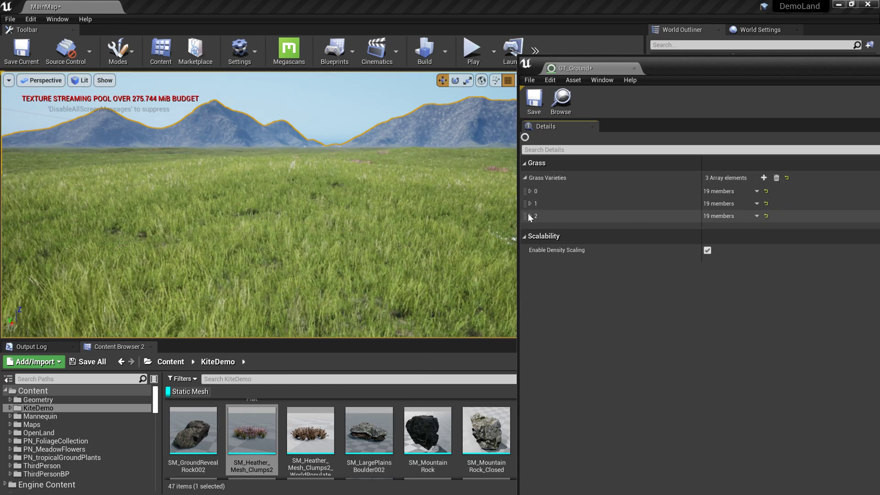
click(531, 216)
scroll(341, 445, down, 2)
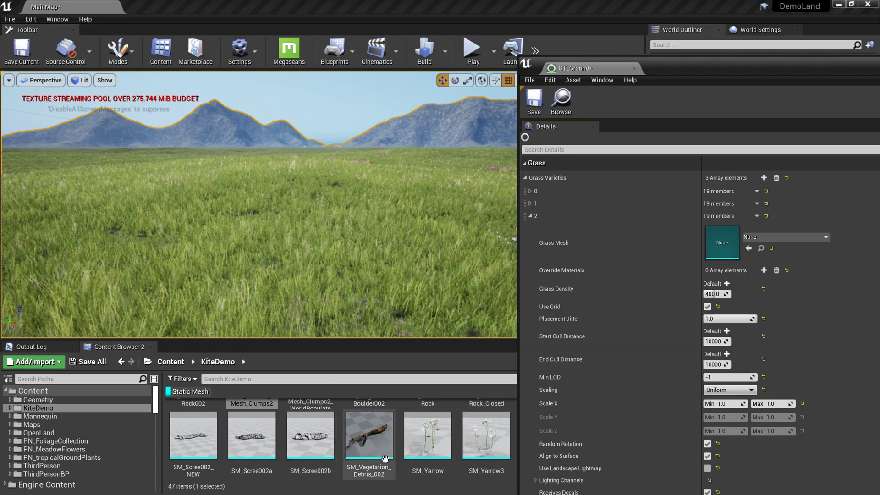
click(382, 447)
click(713, 294)
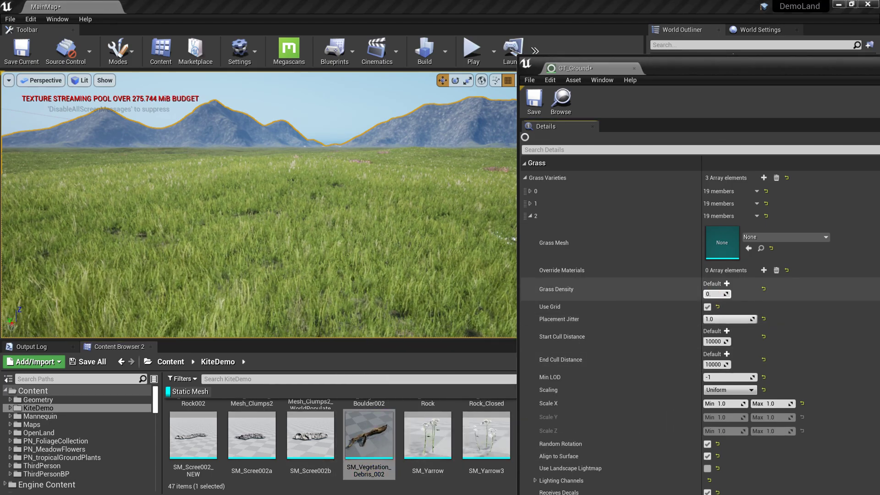
text(0.1)
key(Return)
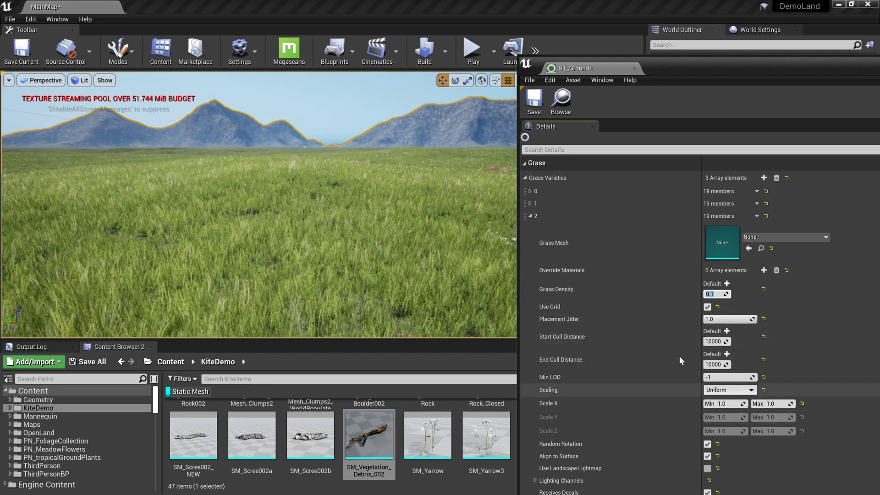
Assign the SM_Vegetation_Debris_002 static mesh from KiteDemo as the Grass Mesh of grass variety 2.
click(530, 216)
click(530, 216)
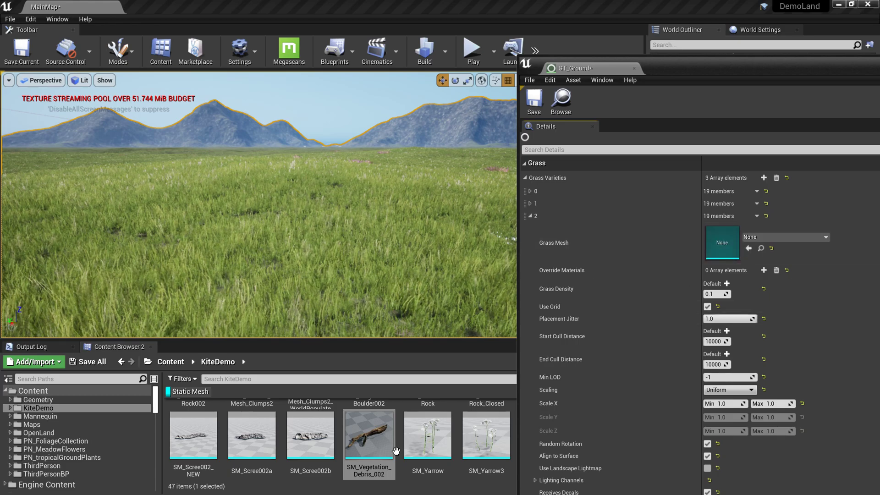
drag(369, 436, 414, 434)
click(748, 248)
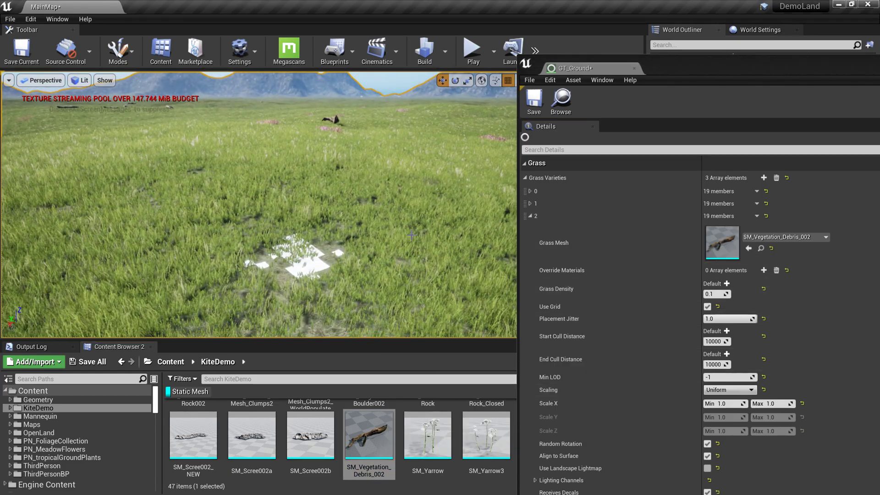
Inspect the scattered wood debris in the viewport and in a play session, and stop playing.
key(w)
right_drag(393, 313, 389, 280)
key(e)
key(alt+p)
key(w)
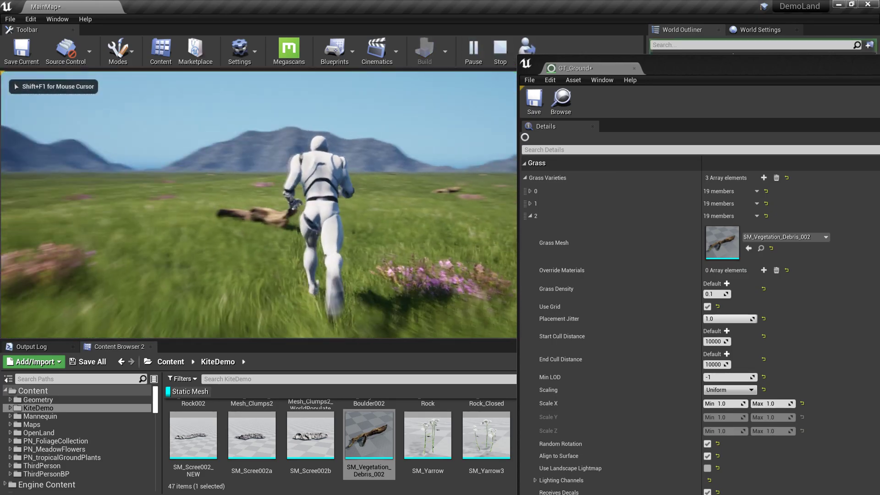
key(Escape)
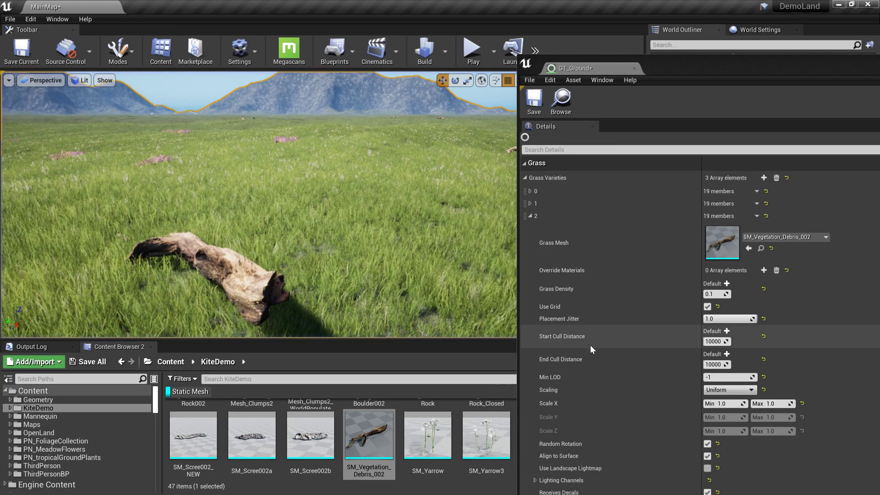
Turn off Align to Surface for the SM_Vegetation_Debris_002 variety, keeping Random Rotation enabled.
scroll(754, 406, down, 1)
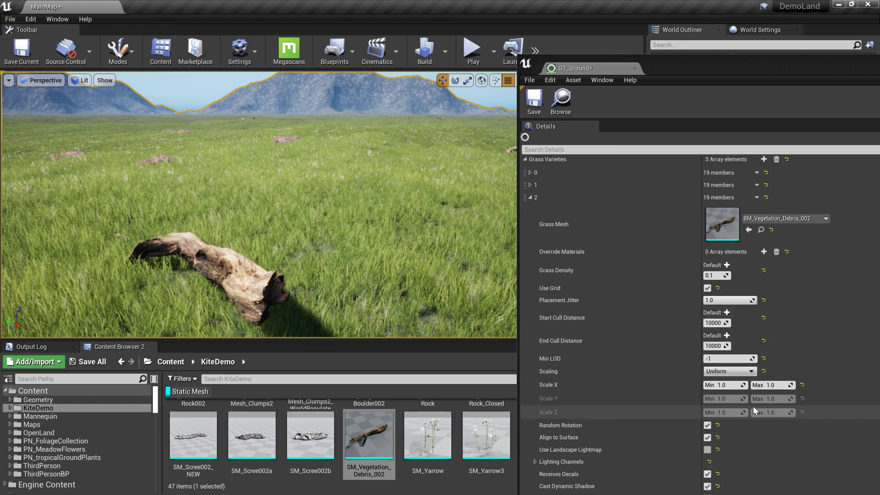
click(708, 427)
click(707, 427)
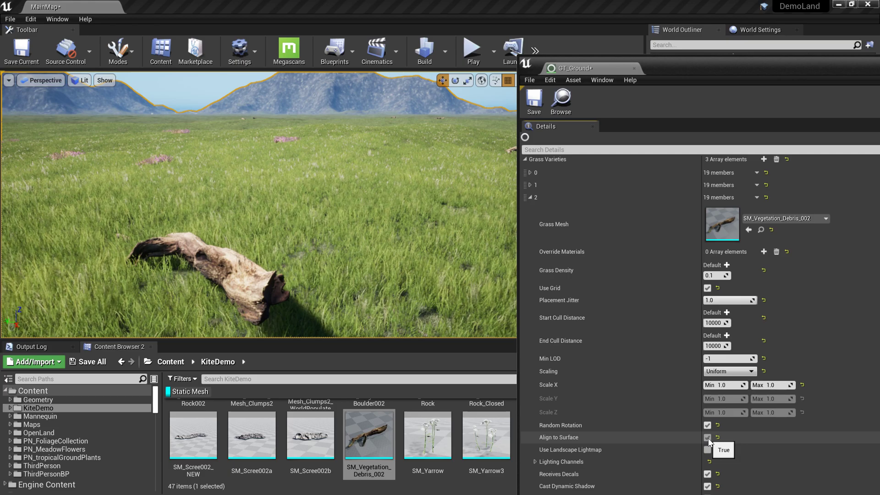
click(709, 441)
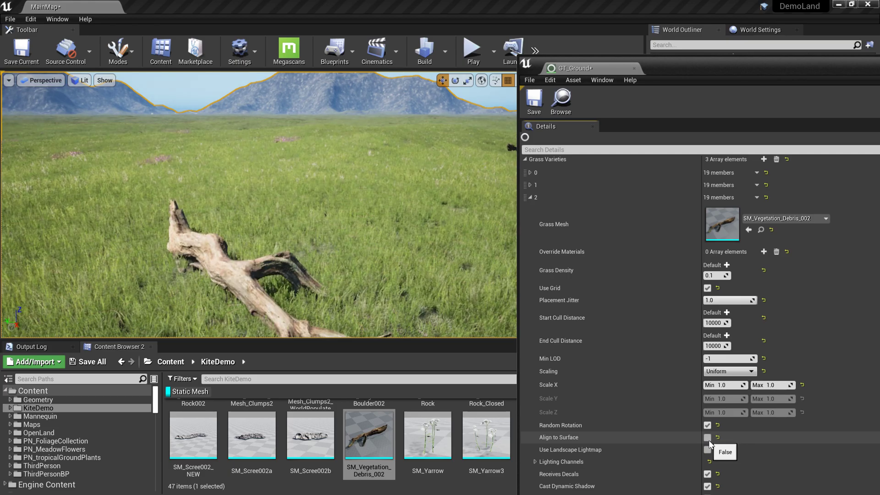
Compare the debris placement by turning Align to Surface on for the SM_Vegetation_Debris_002 variety and switching it off again.
click(710, 440)
mouse_move(477, 212)
right_down()
mouse_move(468, 191)
mouse_move(477, 216)
right_up()
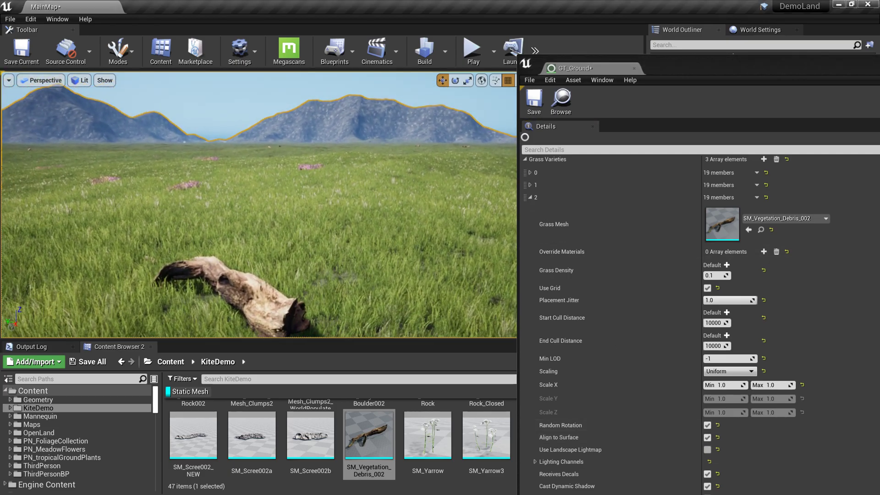
click(708, 438)
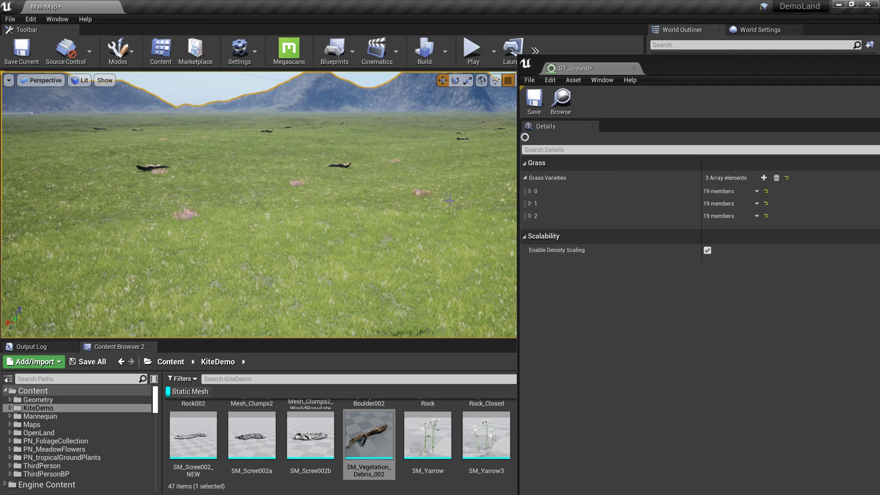
Check the ground vegetation on the plain and the rocky slopes, save GT_Ground and close its editor.
right_drag(461, 201, 369, 194)
right_drag(441, 202, 479, 201)
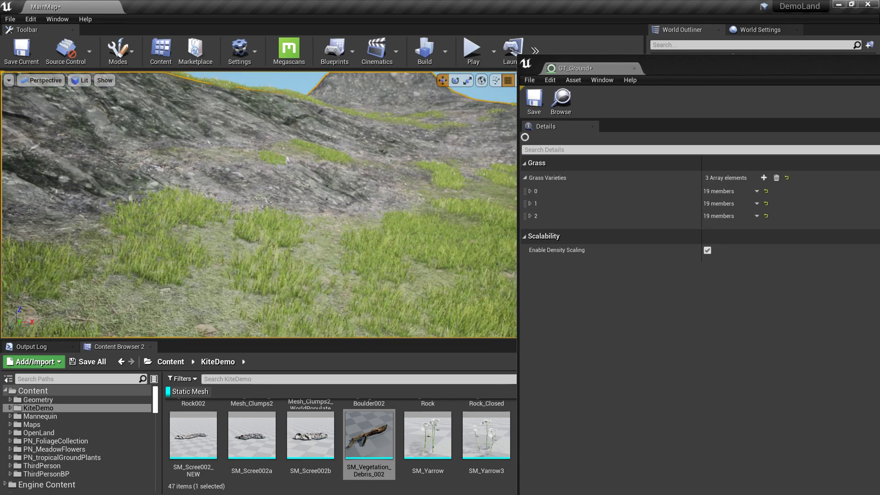
right_drag(475, 201, 467, 201)
mouse_move(281, 151)
right_down()
mouse_move(291, 154)
mouse_move(287, 131)
mouse_move(235, 146)
mouse_move(234, 161)
mouse_move(279, 176)
mouse_move(293, 170)
mouse_move(274, 160)
right_up()
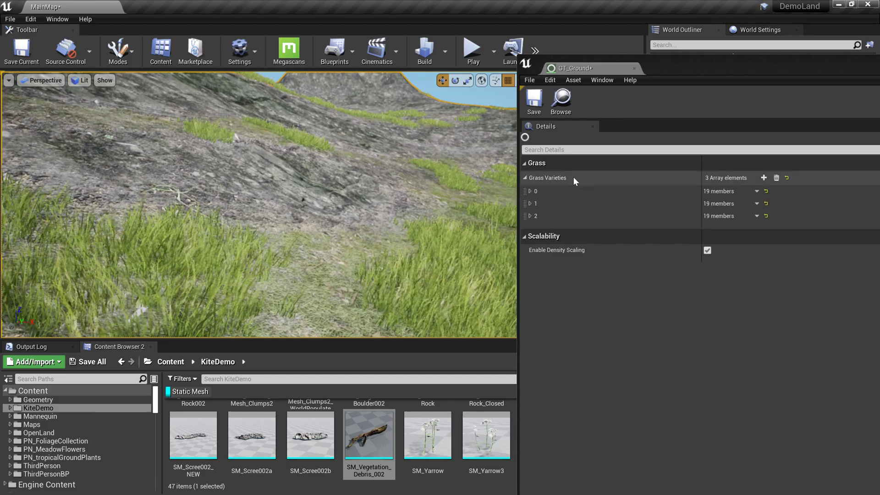
click(535, 99)
drag(736, 69, 562, 123)
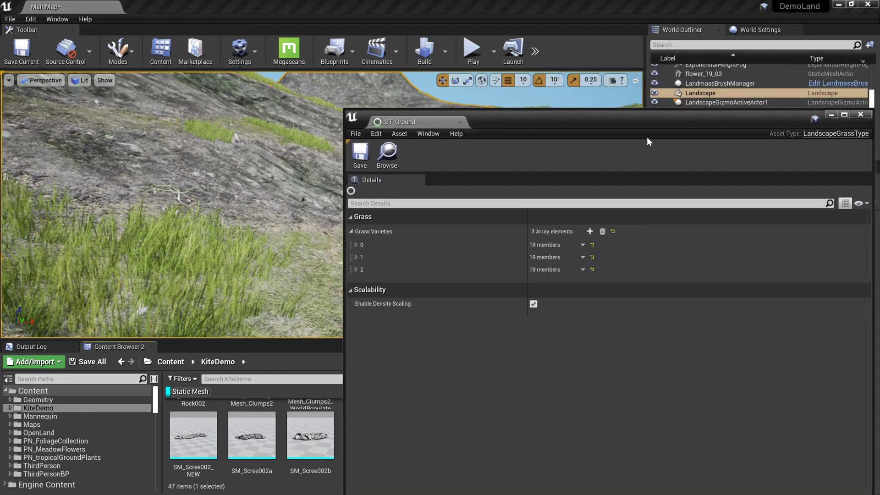
click(861, 115)
Open the GT_Mid grass type, add one grass variety and set its Grass Density to 10.
click(749, 271)
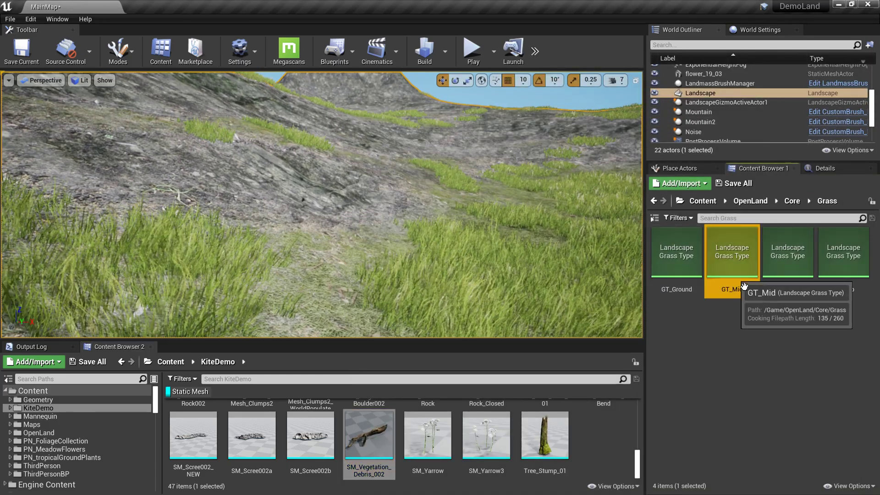
double_click(749, 272)
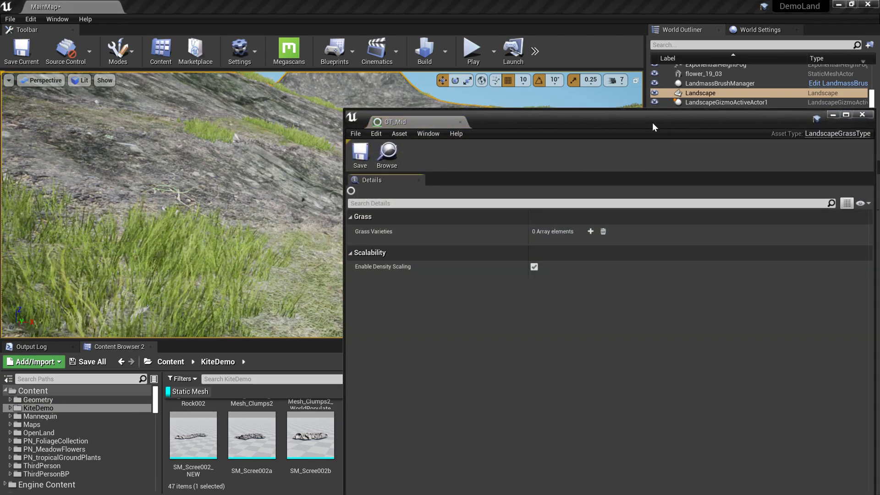
click(647, 210)
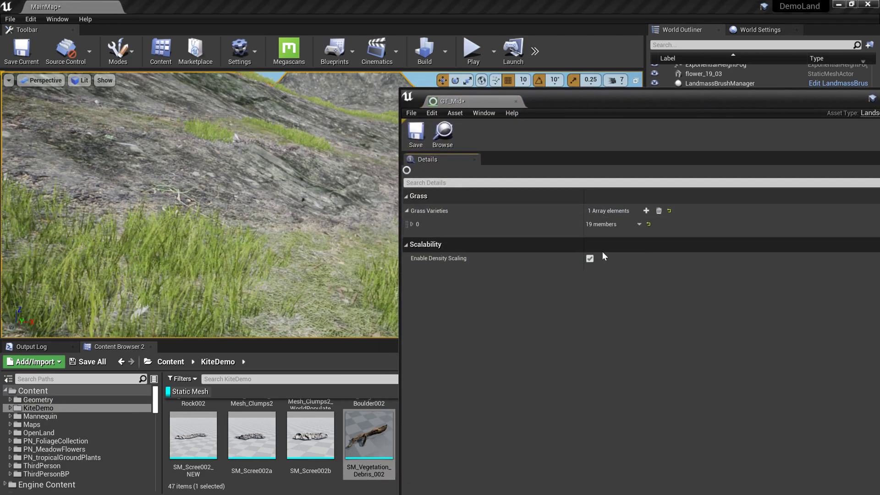
click(412, 225)
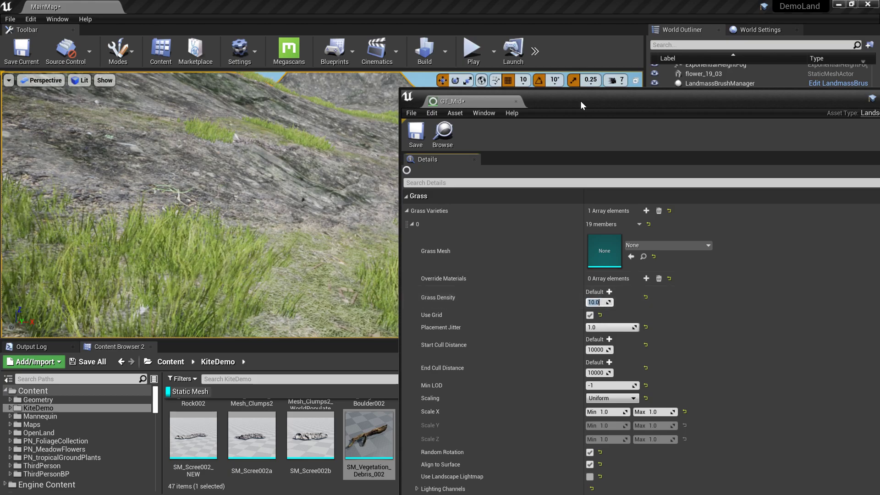
Assign the SM_Yarrow3 static mesh from KiteDemo as the Grass Mesh of grass variety 0 in GT_Mid.
drag(580, 101, 730, 75)
scroll(457, 448, down, 1)
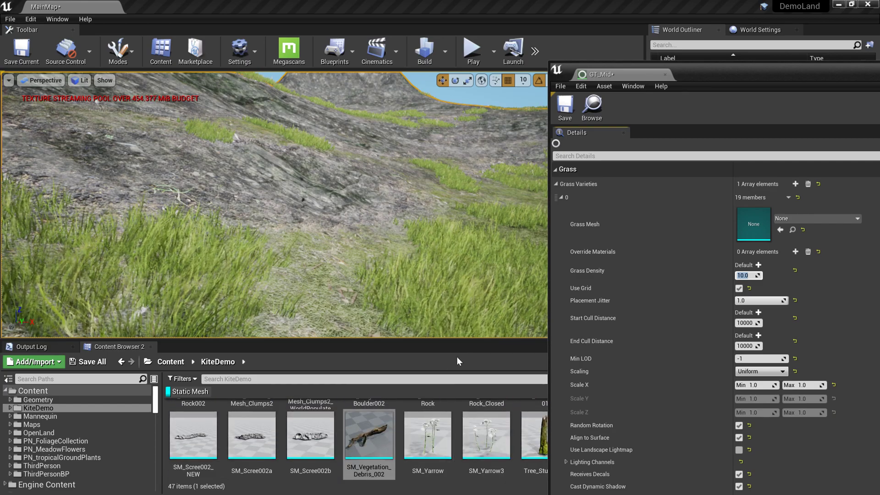
click(486, 436)
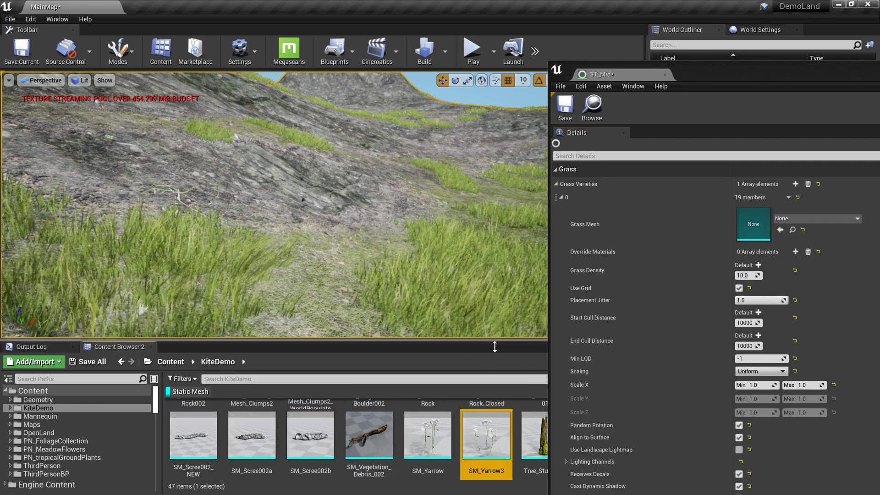
drag(494, 342, 505, 221)
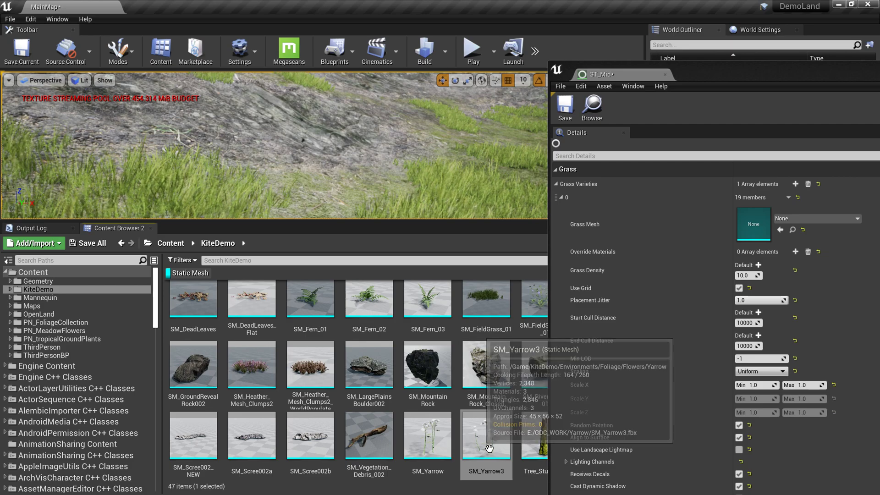
click(781, 230)
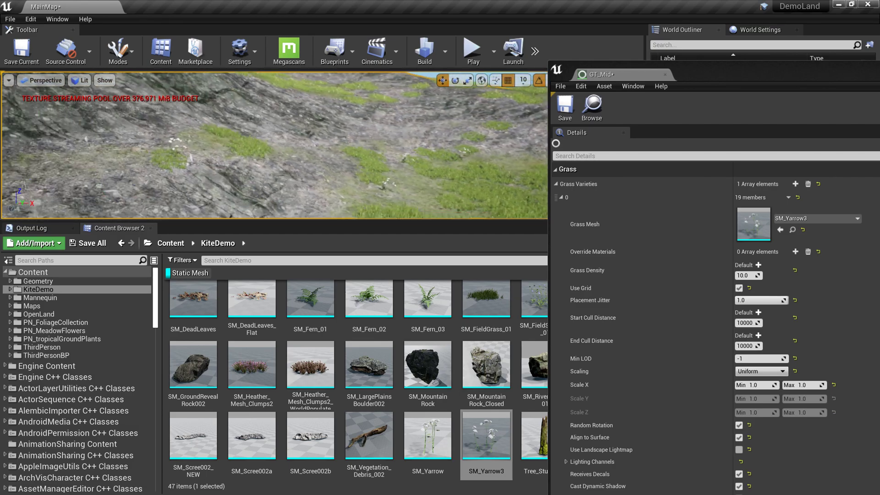
Set the Grass Density of the SM_Yarrow3 variety to 30 and check the flowers on the slope.
right_drag(401, 179, 402, 197)
click(744, 275)
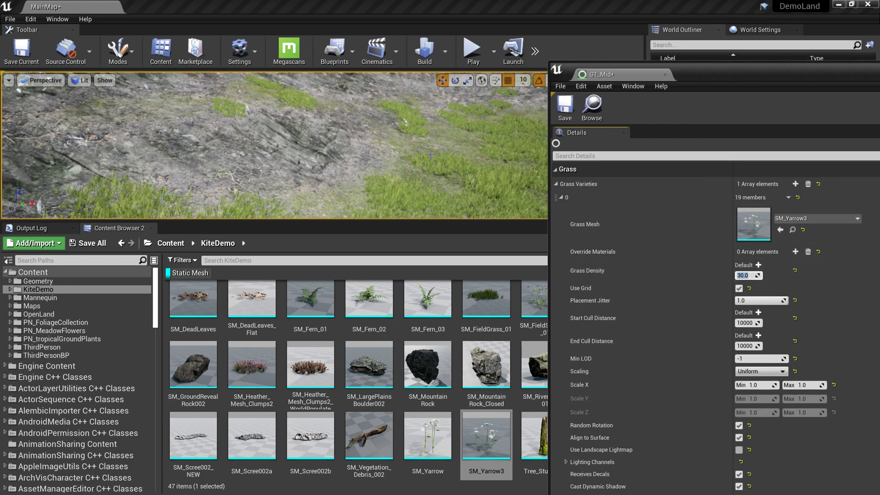
key(w)
right_drag(491, 112, 504, 112)
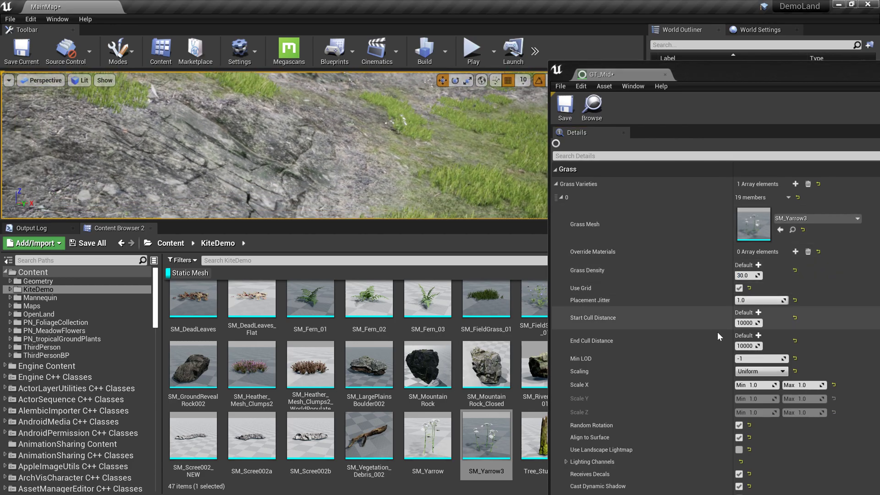
Set the SM_Yarrow3 variety's maximum Scale X to 2.0 and its Grass Density to 100.
click(802, 385)
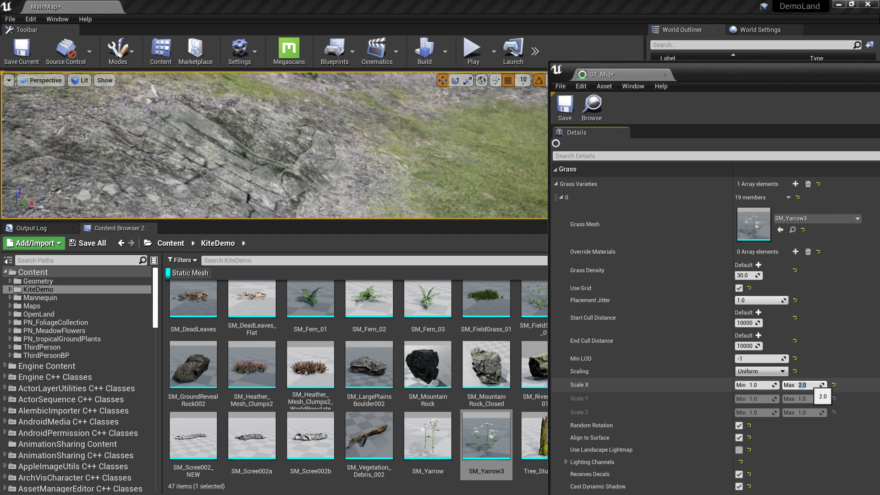
key(Return)
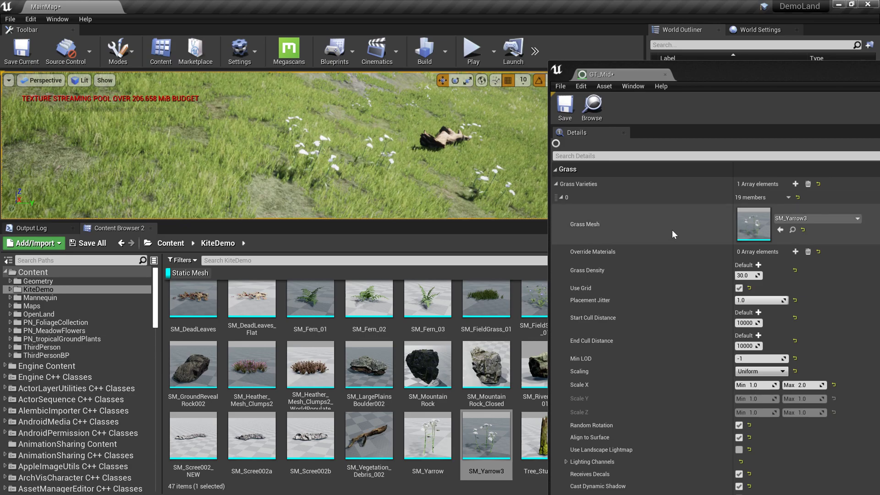
click(745, 275)
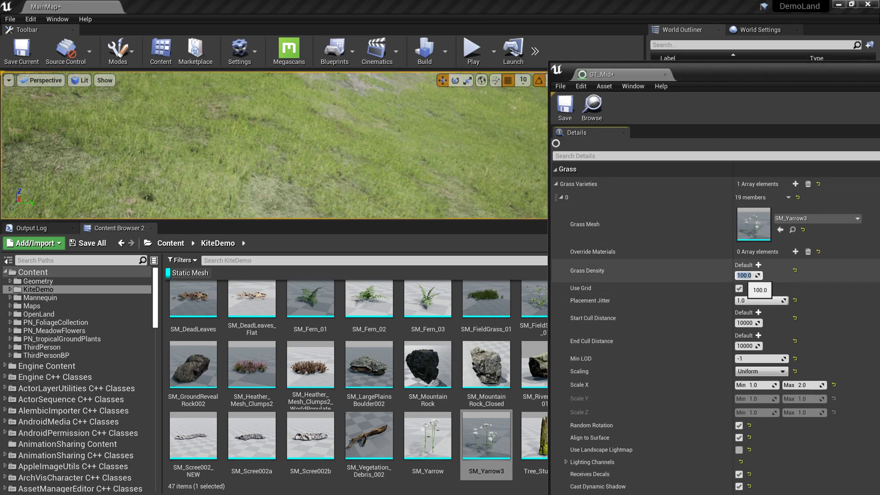
right_drag(412, 152, 406, 167)
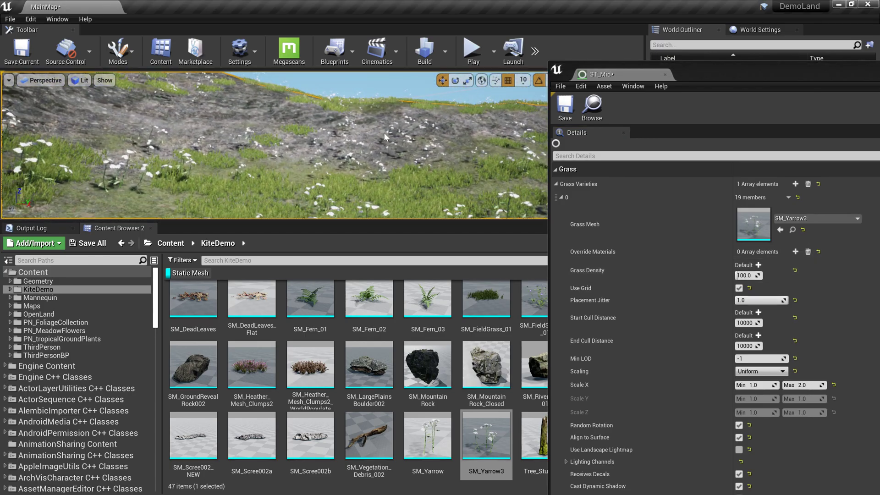
Inspect the yarrow flowers on the slopes in a play session, stop playing and survey the landscape in the viewport.
key(alt+p)
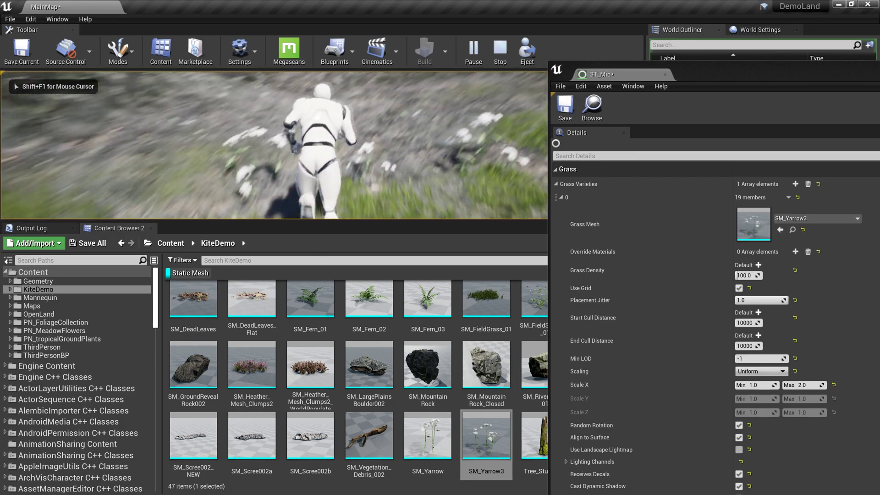
key(Escape)
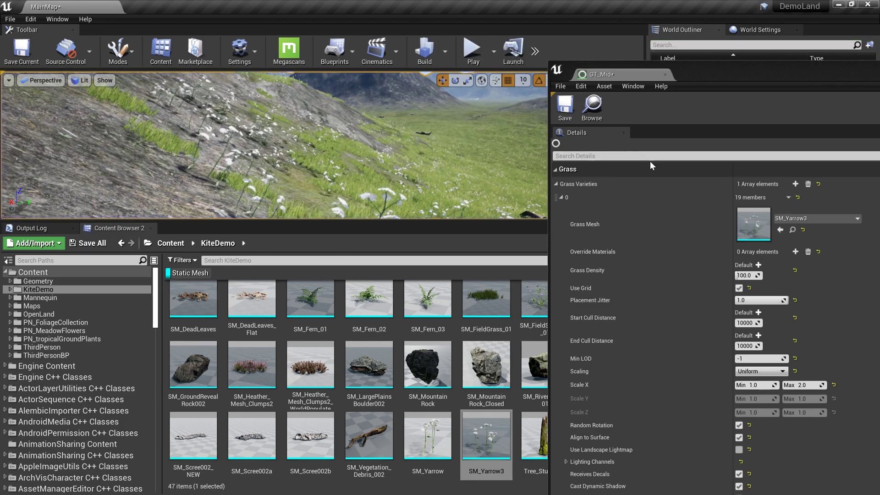
right_drag(412, 147, 440, 170)
key(w)
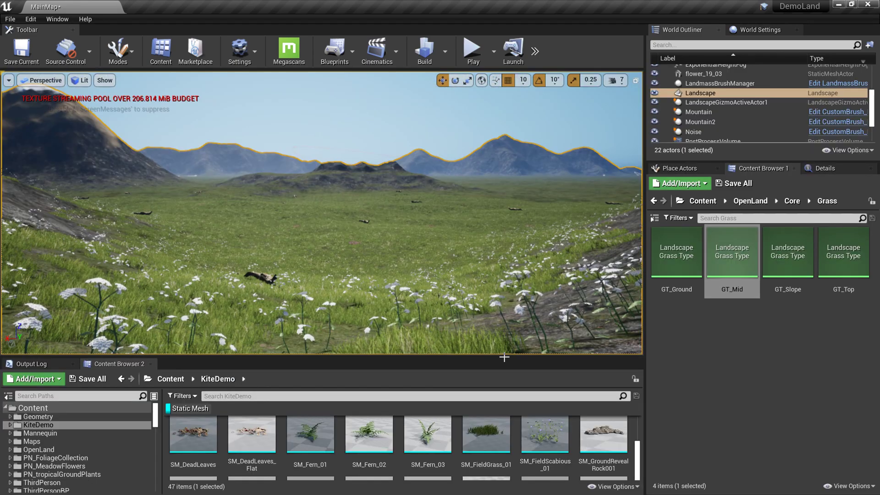